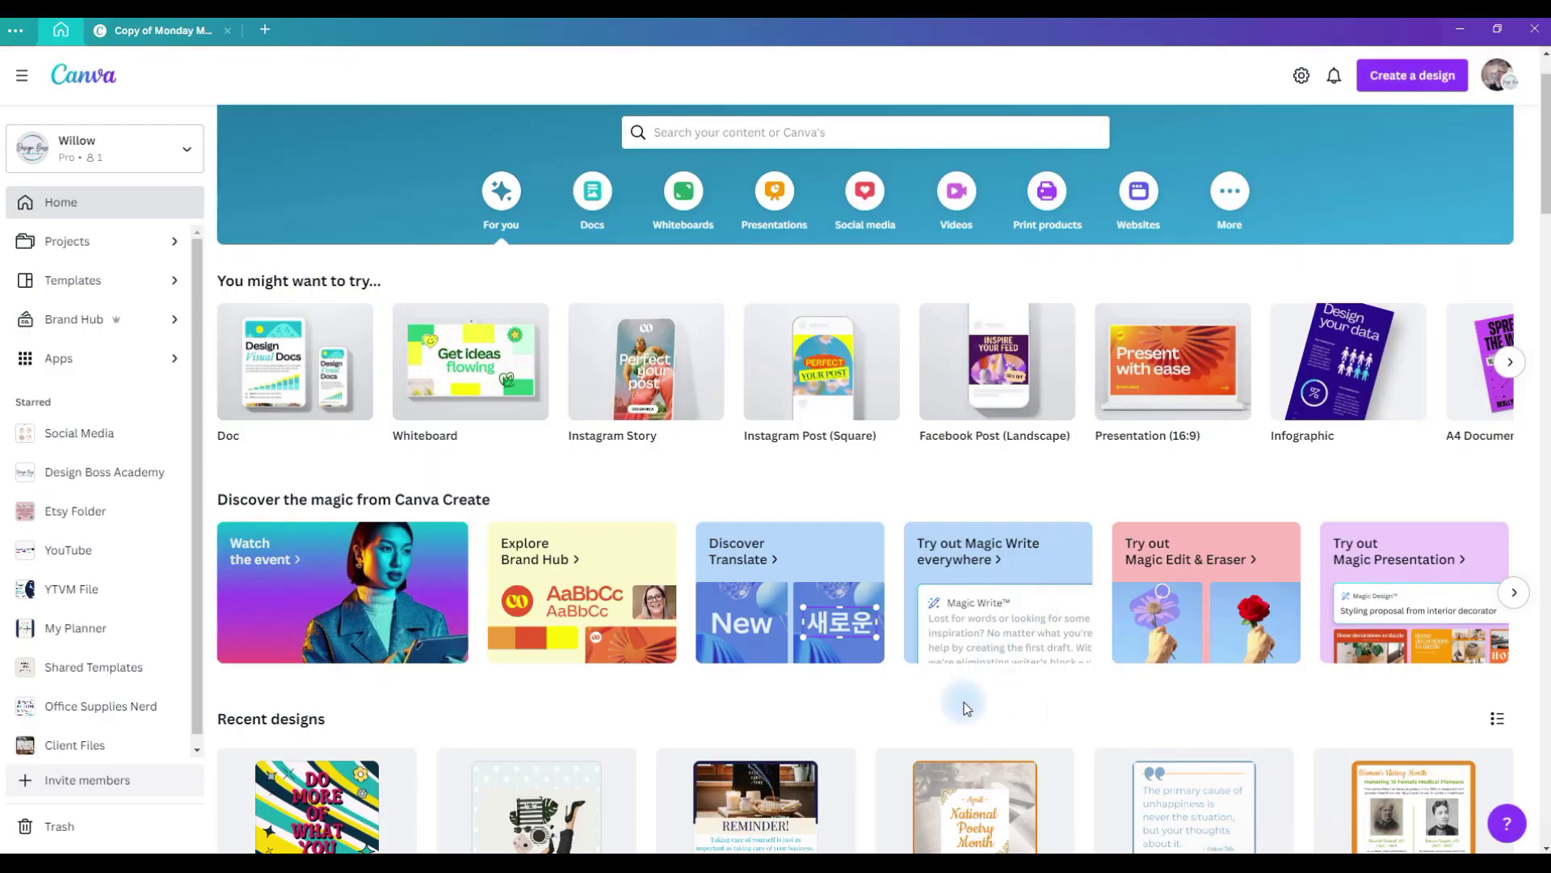
Step: Open a new untitled Doc from the 'Try out Magic Write everywhere' showcase card
{"action": "left_click", "coordinate": [981, 601]}
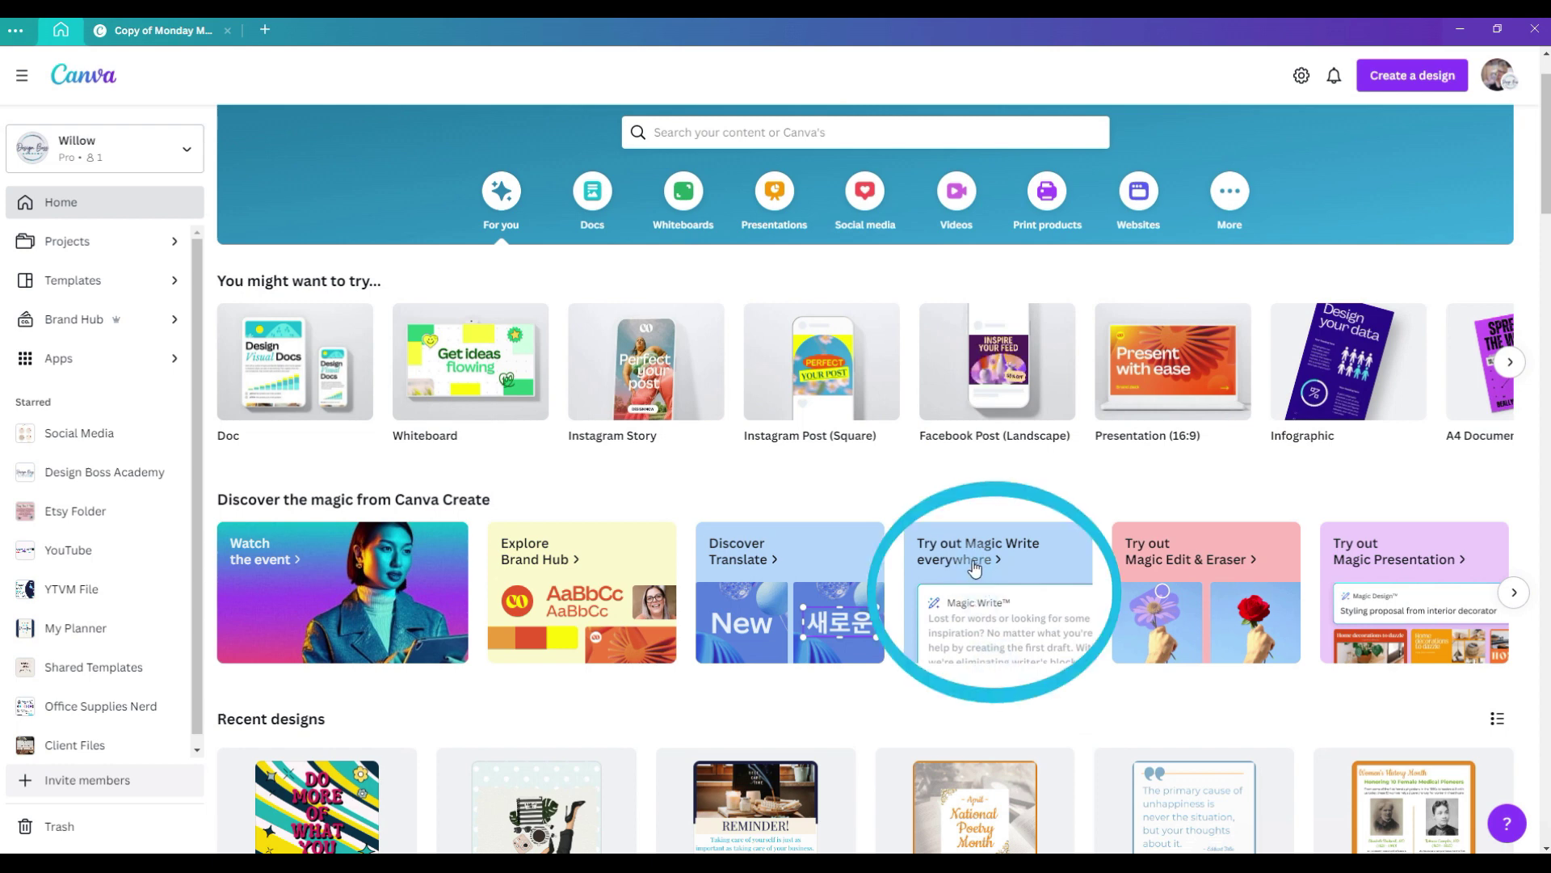
{"action": "left_click", "coordinate": [975, 563]}
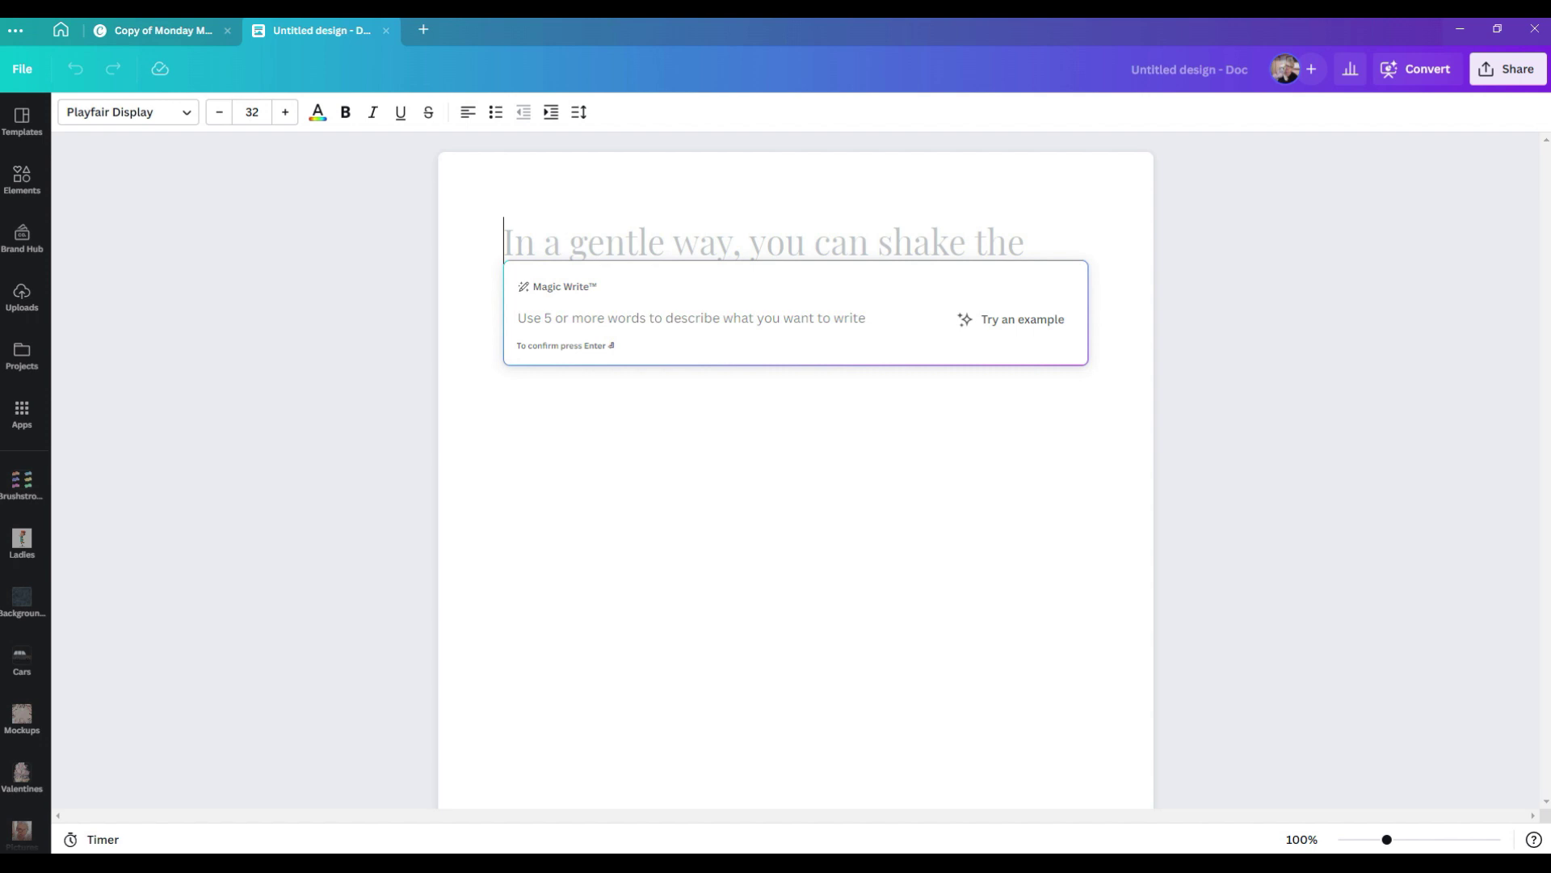
Step: Generate 'write a social media post with 3 canva tips' with Magic Write and keep the result
{"action": "left_click", "coordinate": [549, 310]}
{"action": "type", "text": "write a social media post with 3 canva tips"}
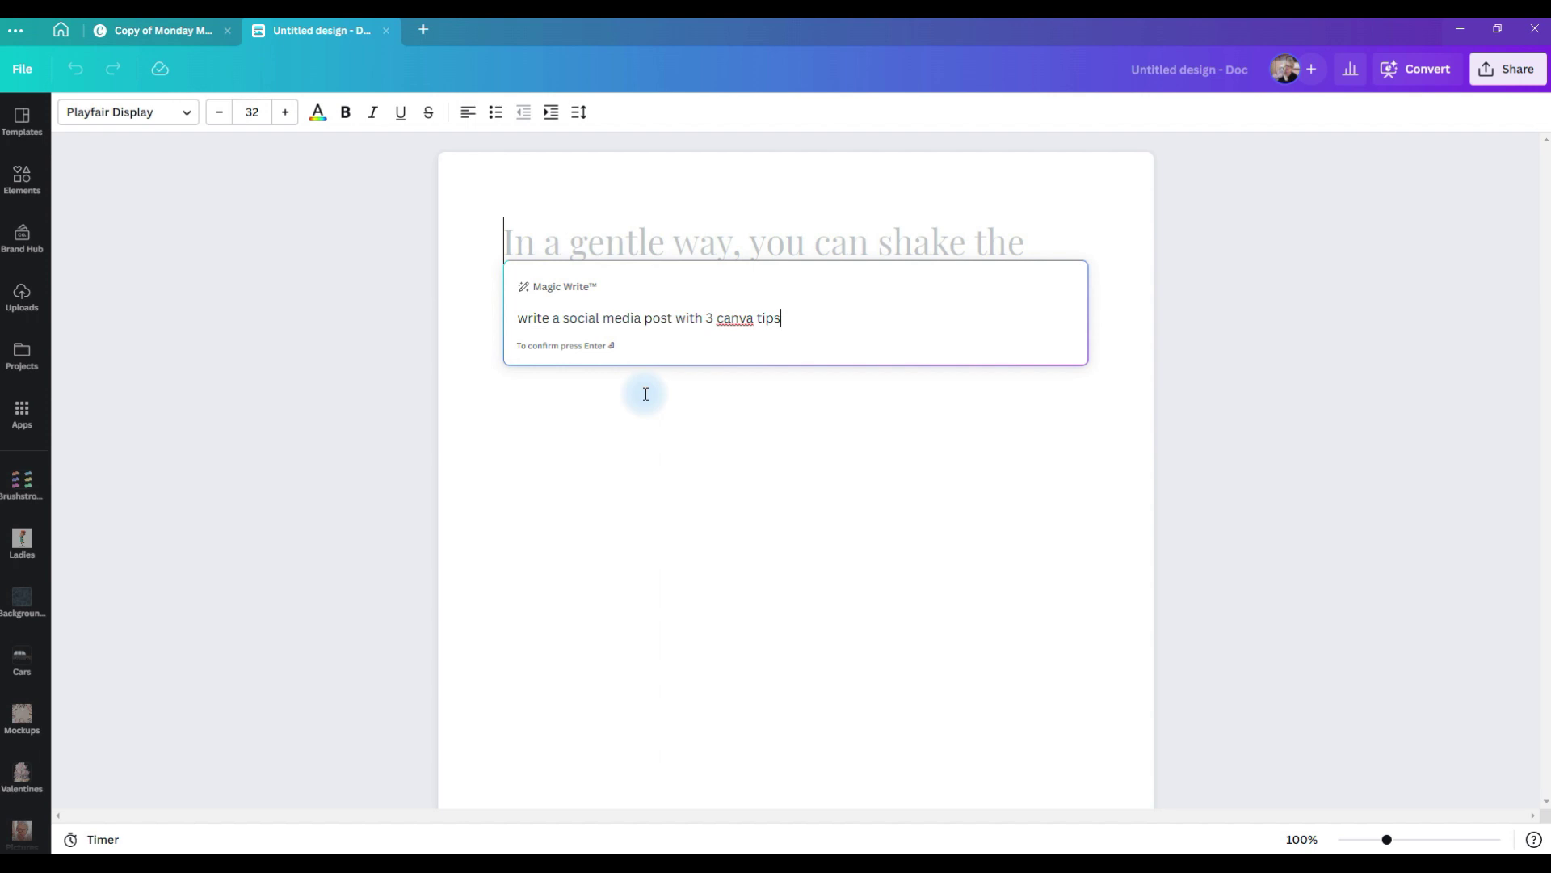
{"action": "key", "text": "Return"}
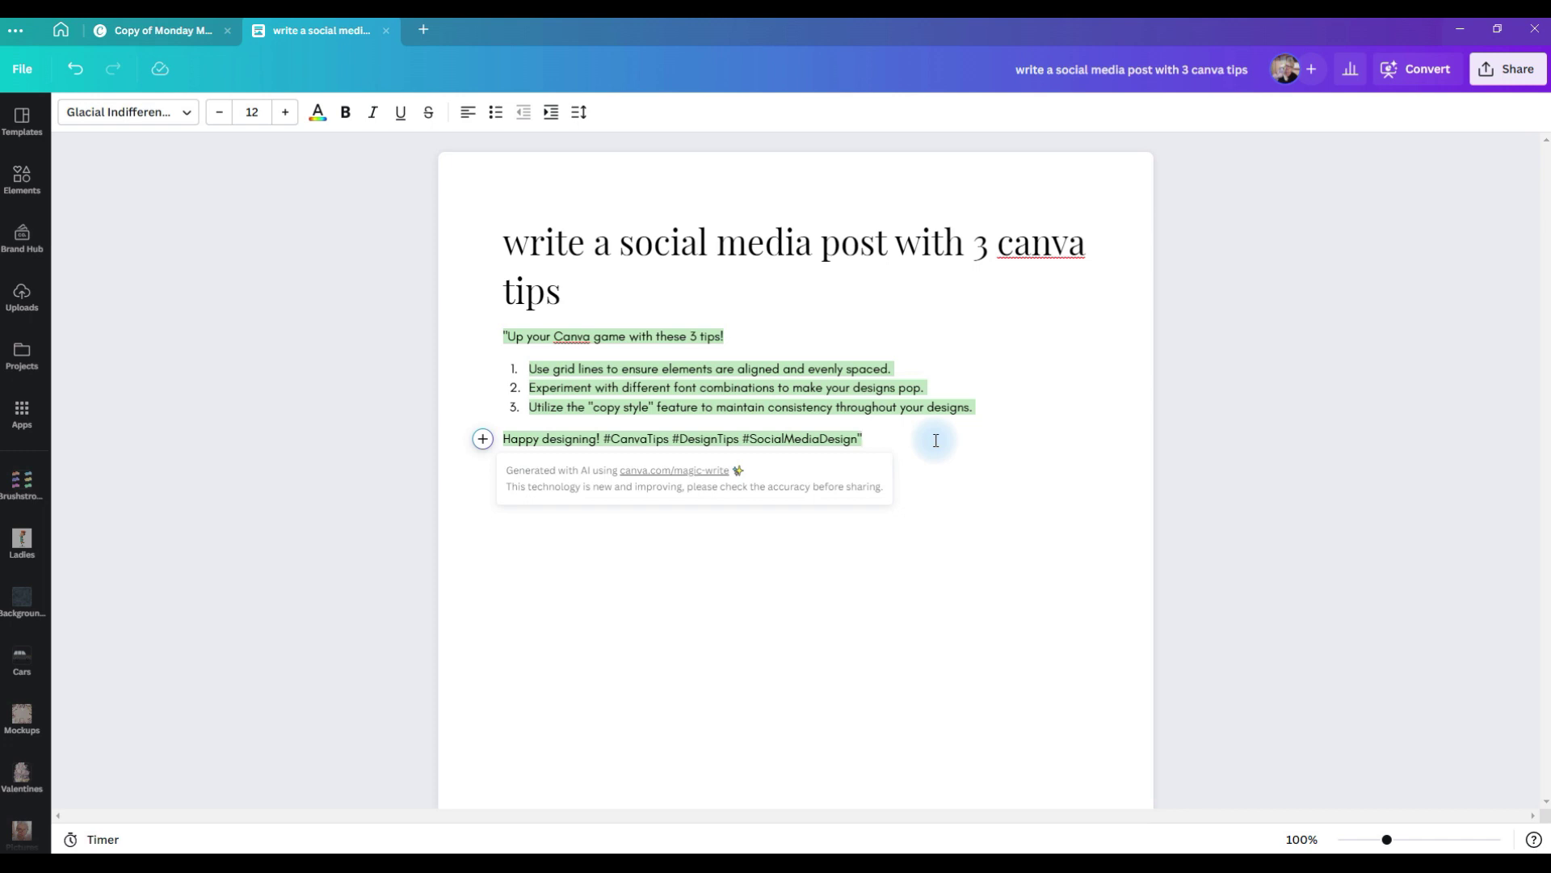
{"action": "left_click", "coordinate": [935, 440]}
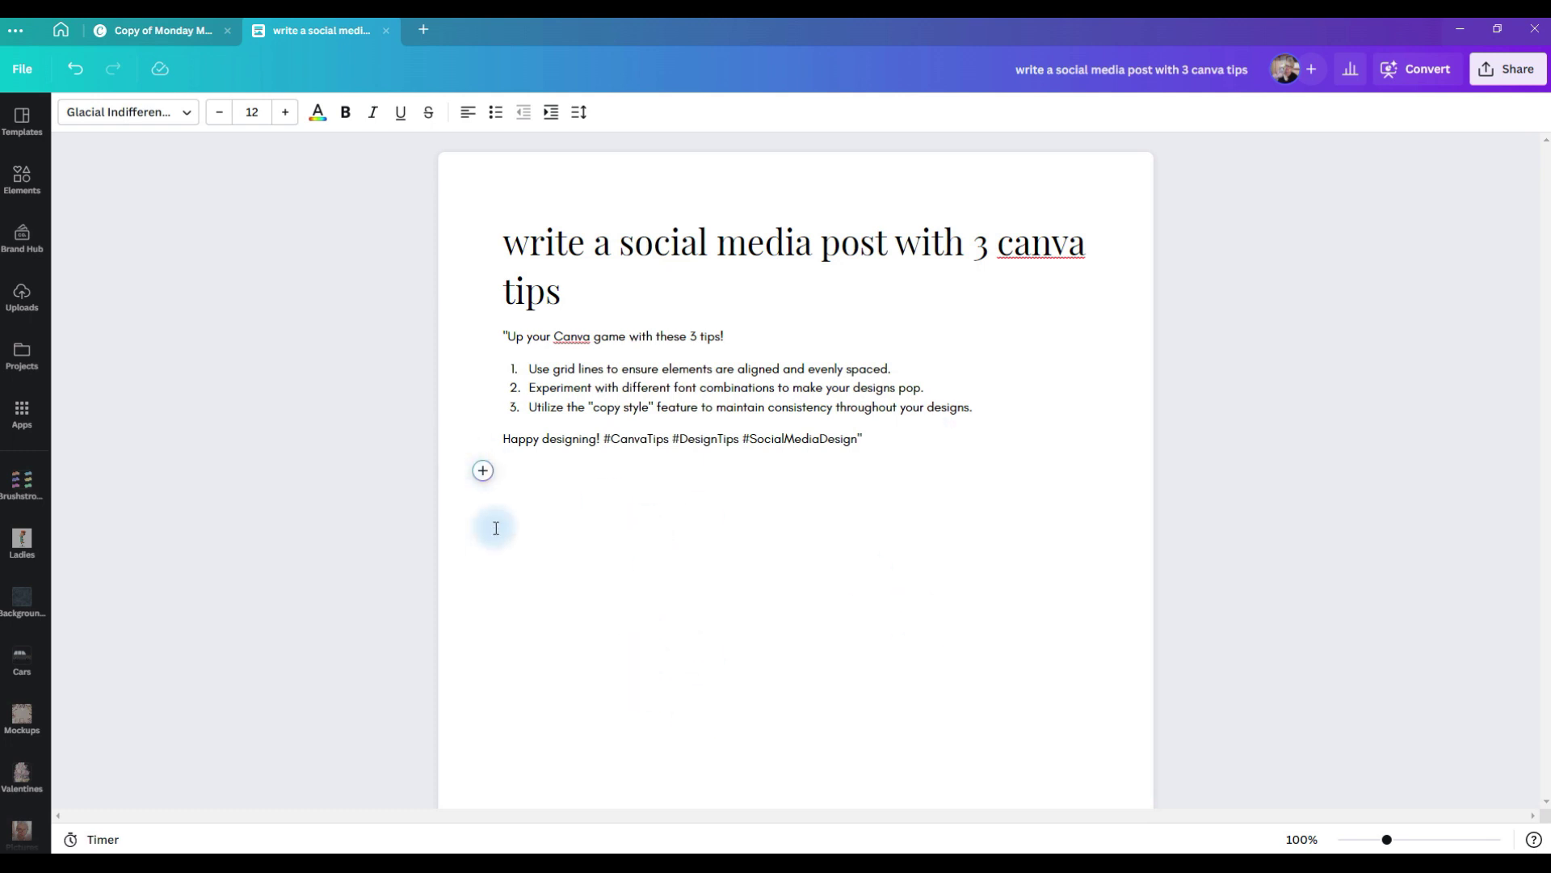
Step: On a new line, use Magic Write to generate a short blog on why the sky is blue
{"action": "left_click", "coordinate": [481, 472]}
{"action": "left_click", "coordinate": [481, 472]}
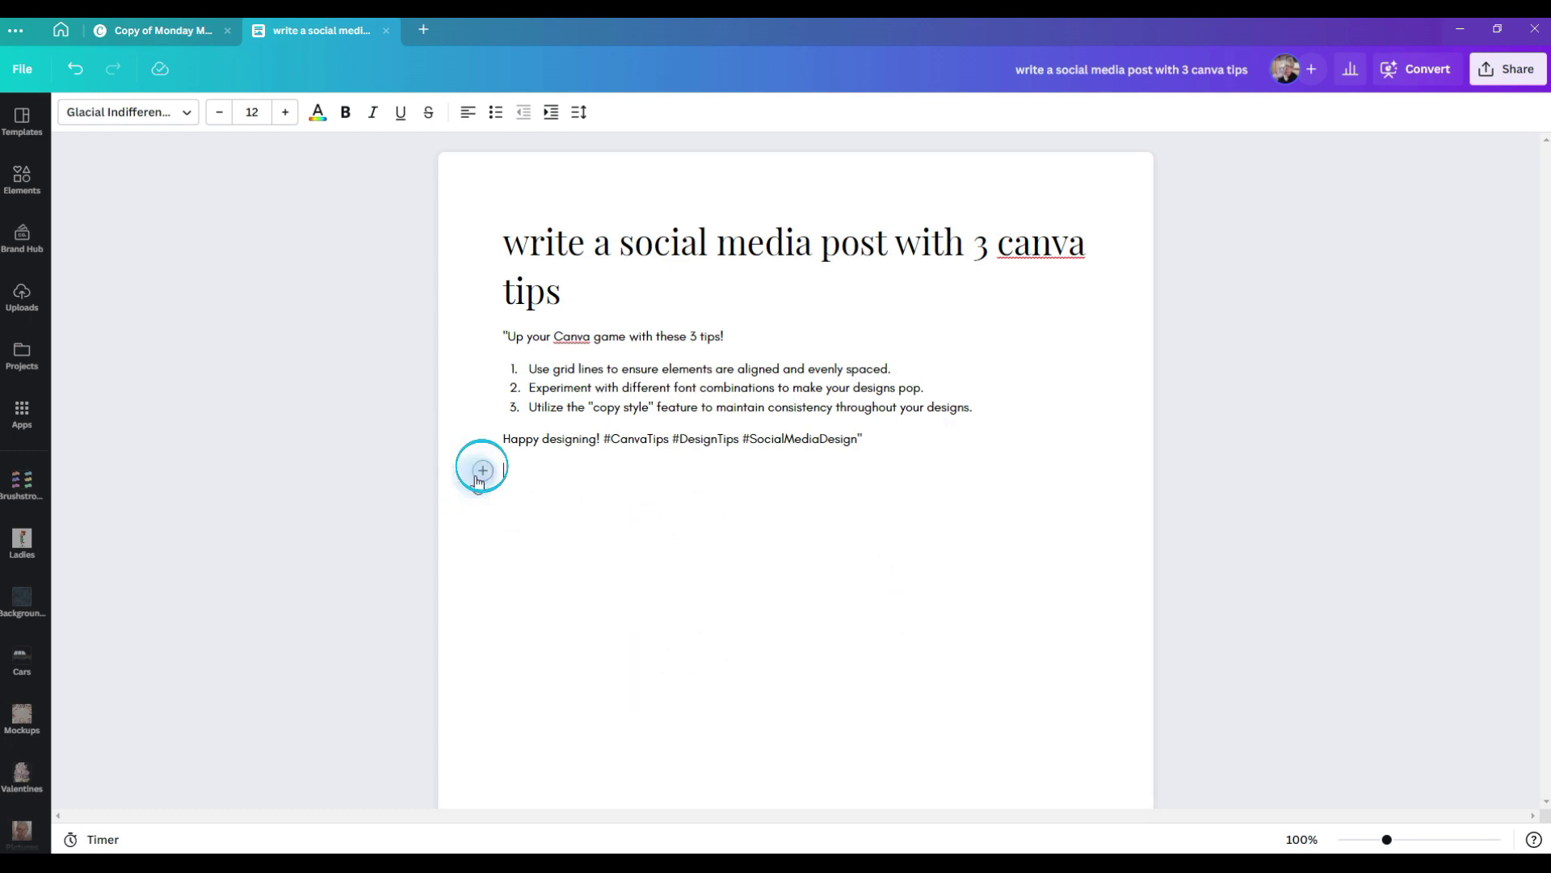
{"action": "left_click", "coordinate": [576, 560]}
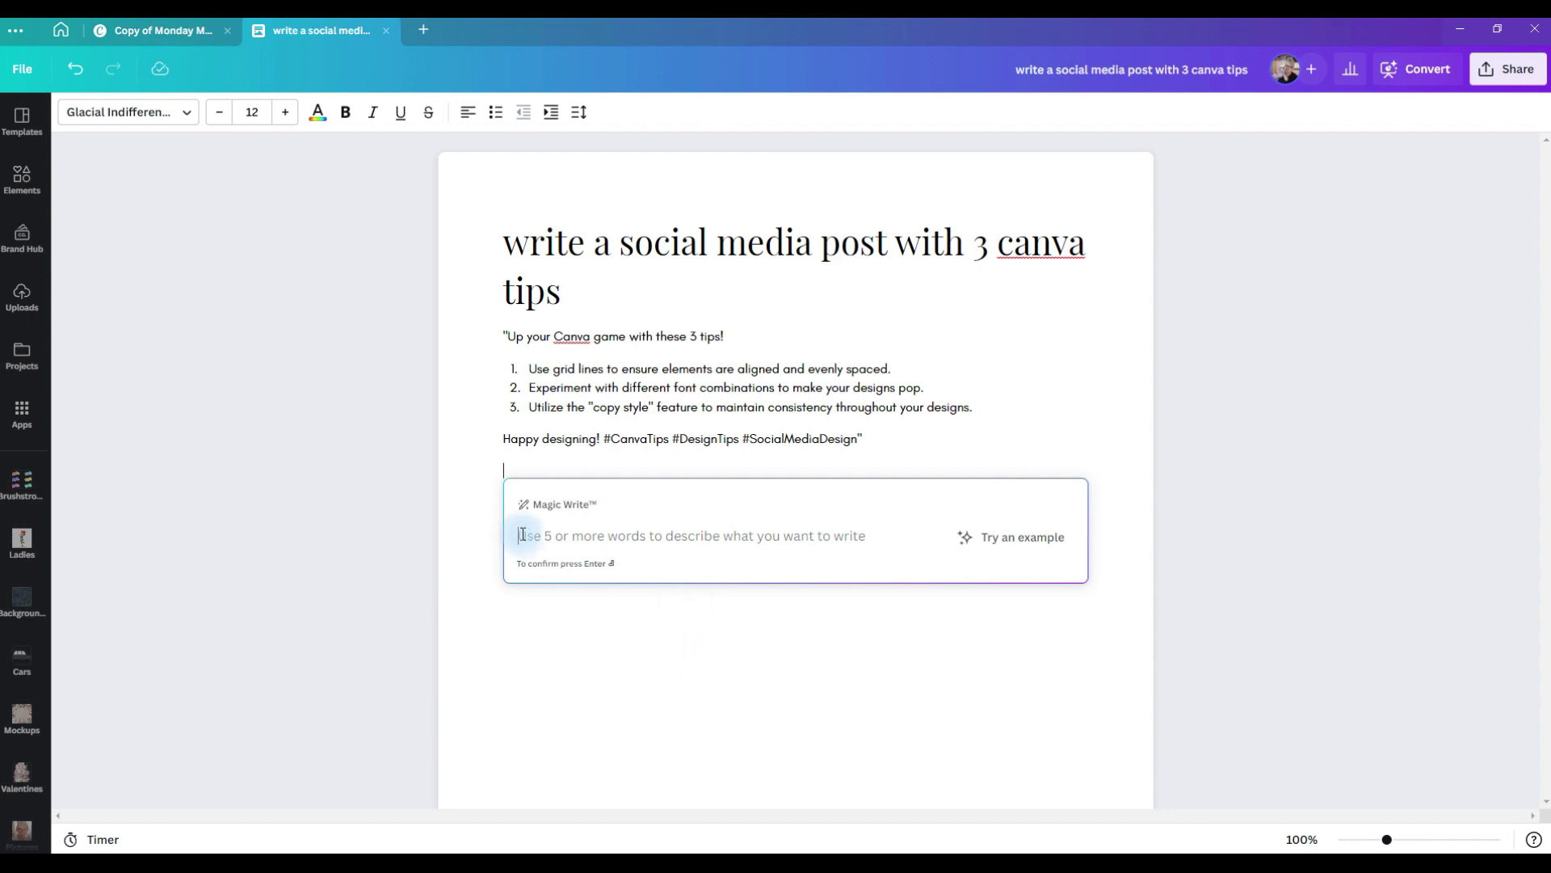
{"action": "type", "text": "write a short blog about why the sky is blue"}
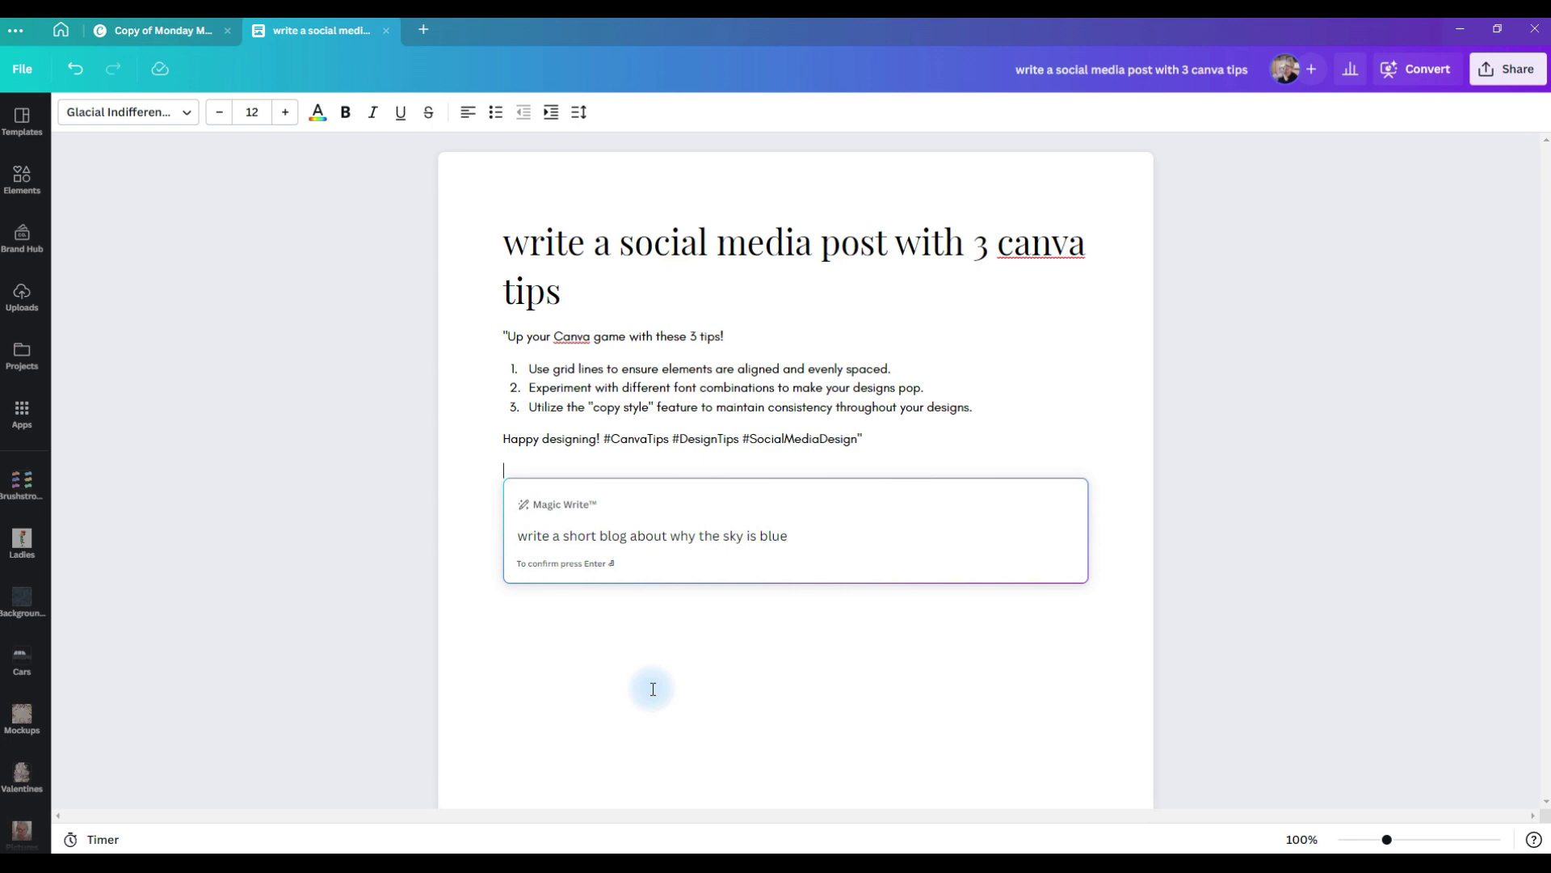
{"action": "key", "text": "Return"}
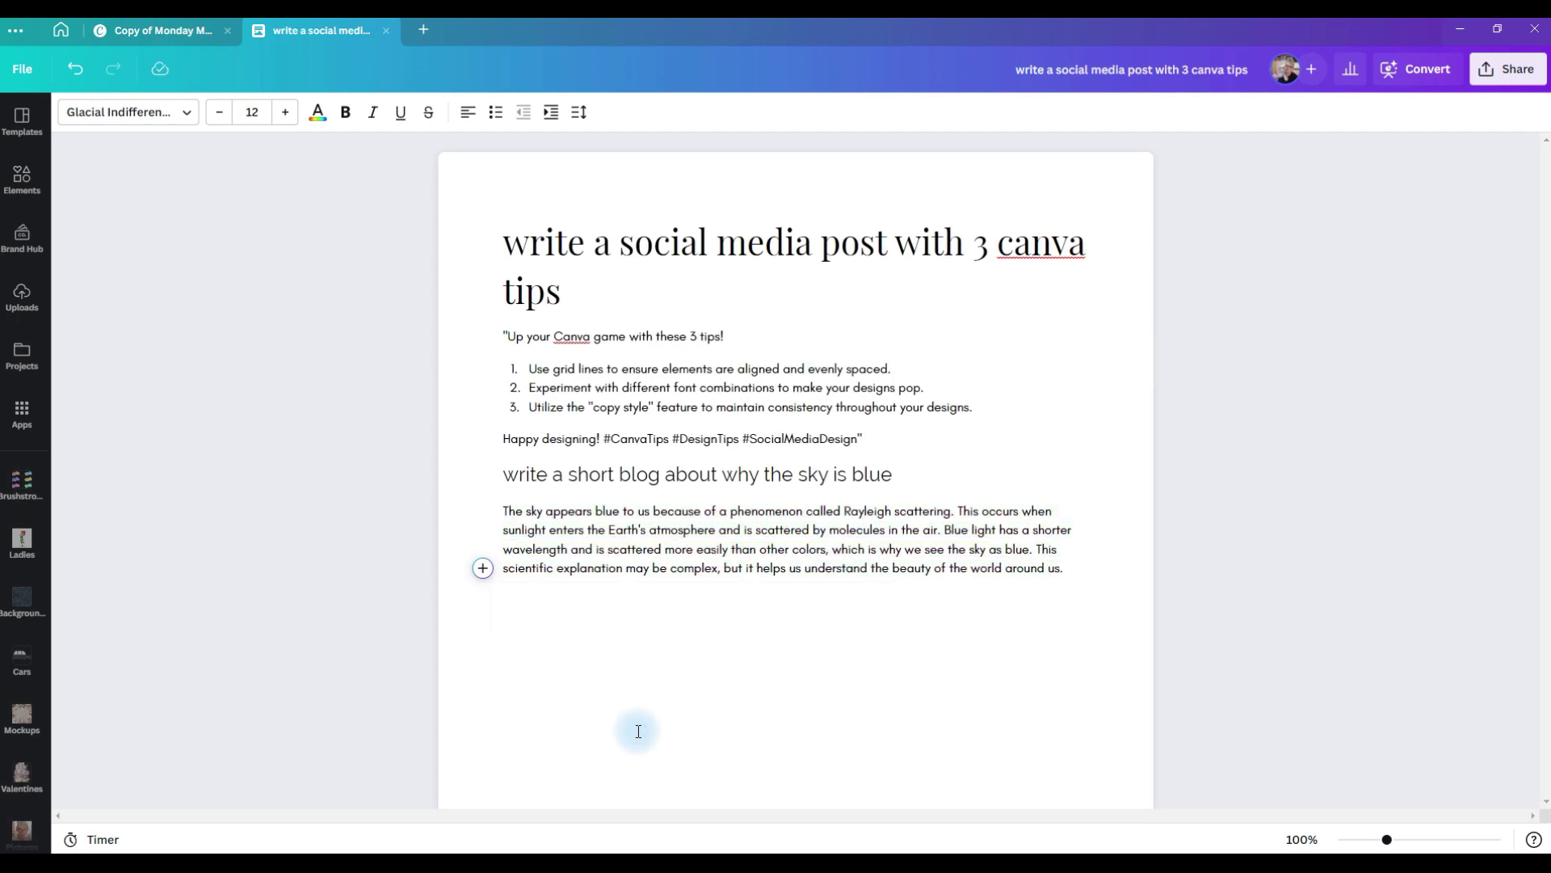
Step: Below the sky blog, generate and keep a three-day healthy breakfast menu with Magic Write
{"action": "left_click", "coordinate": [1082, 571]}
{"action": "key", "text": "Return"}
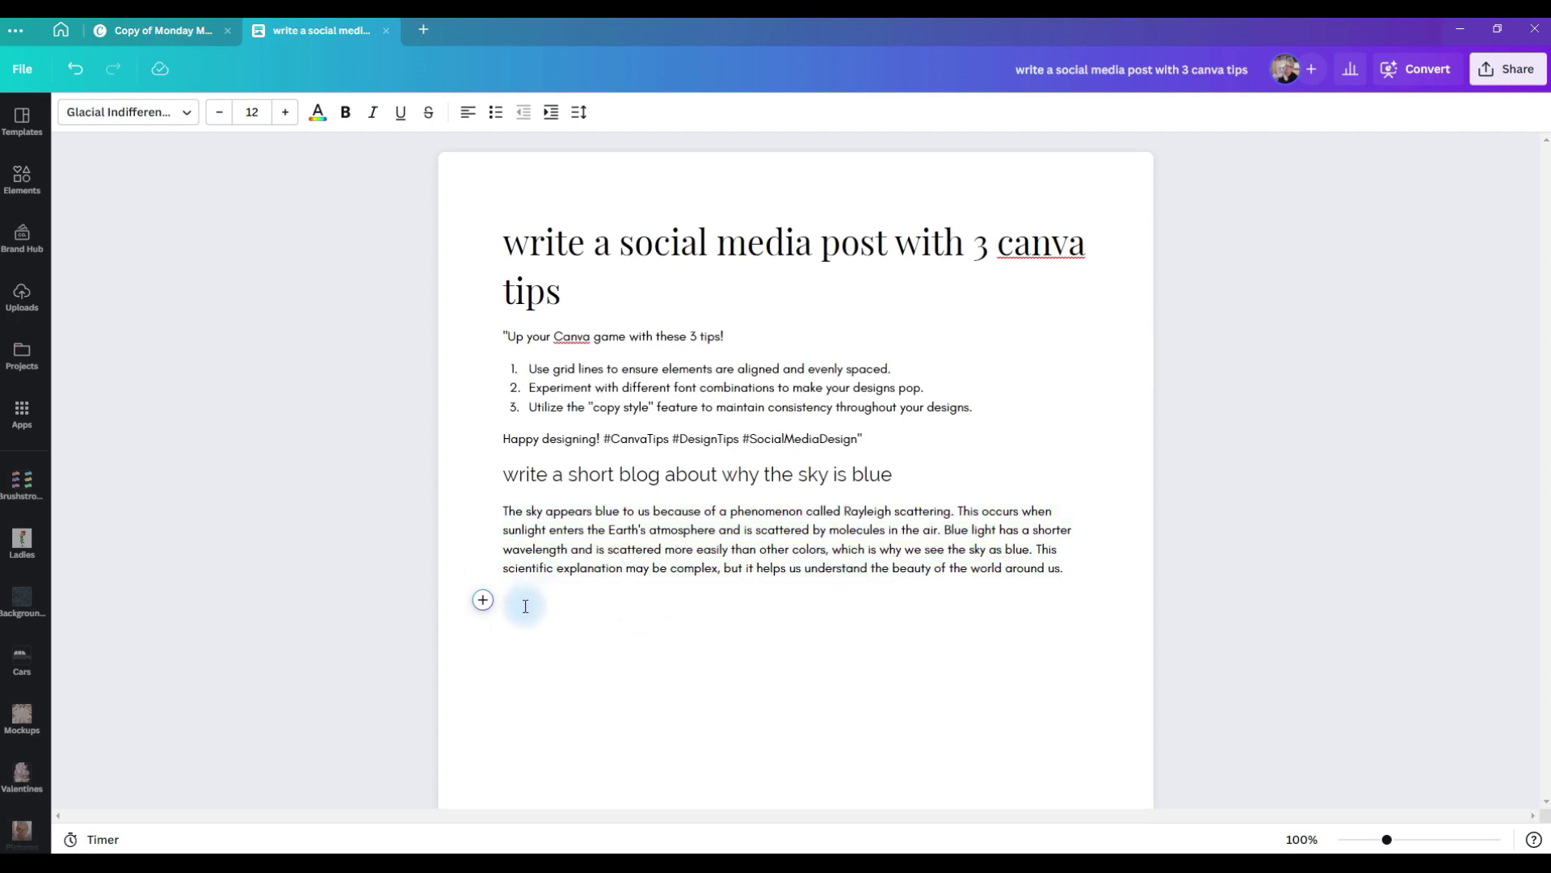
{"action": "left_click", "coordinate": [483, 602]}
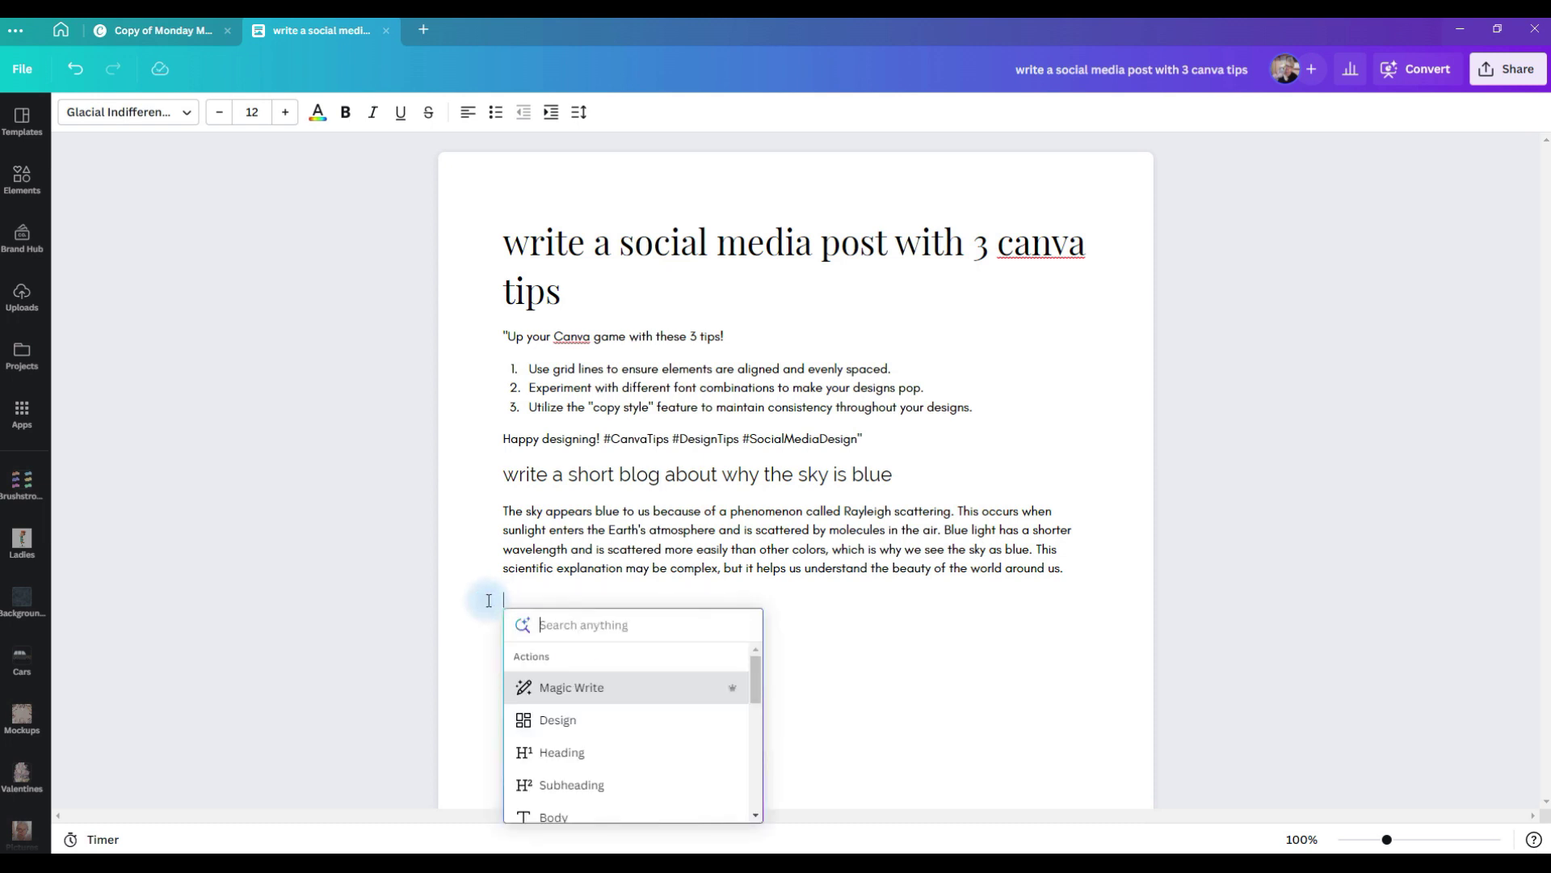
{"action": "left_click", "coordinate": [585, 693]}
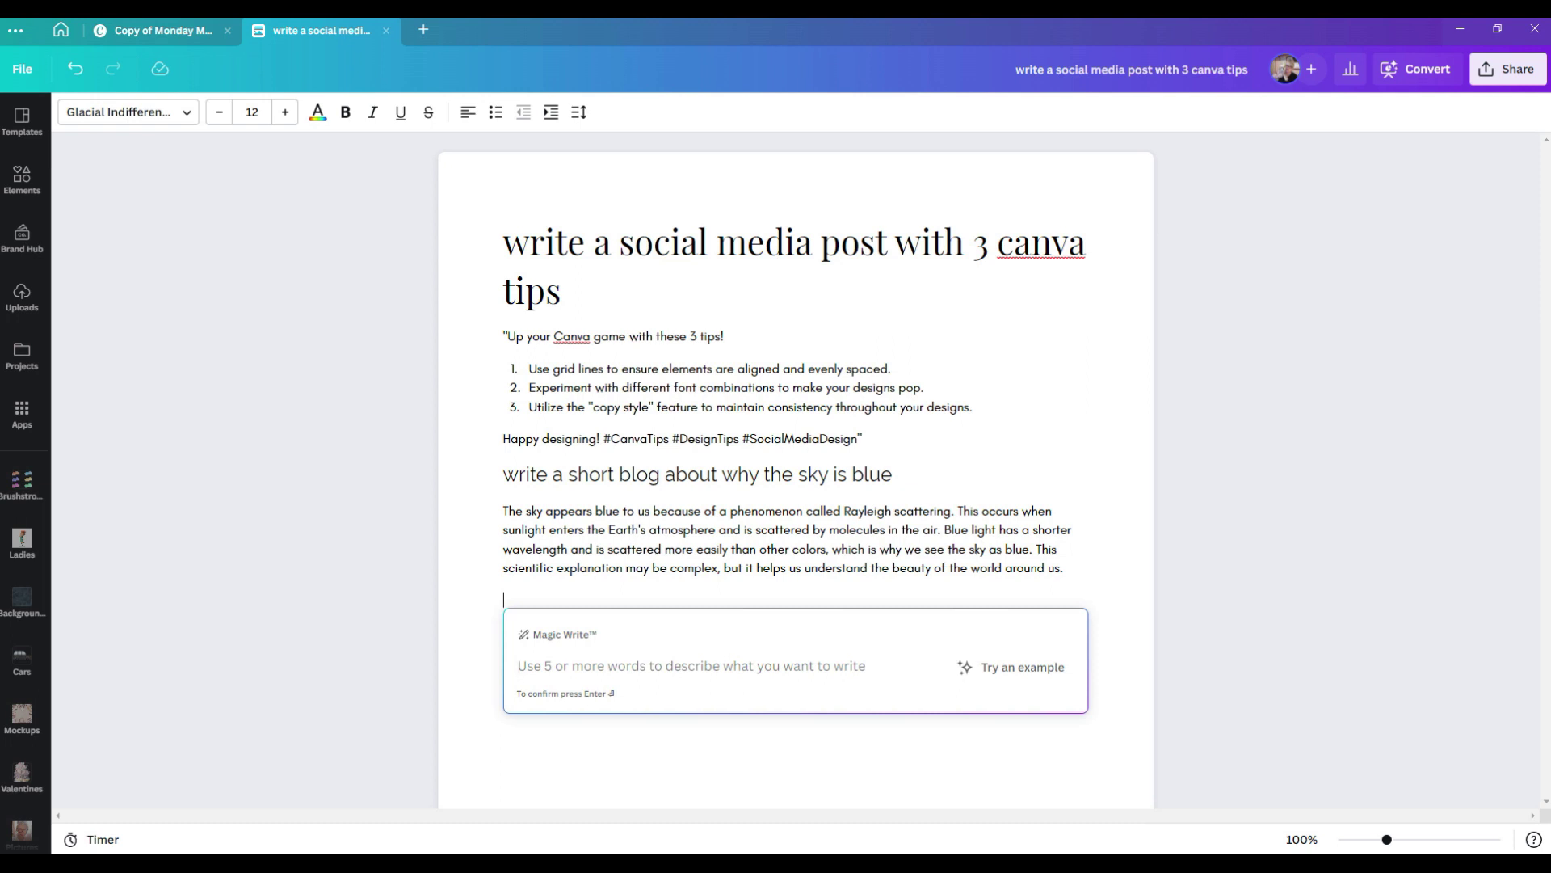
{"action": "left_click", "coordinate": [521, 670]}
{"action": "type", "text": "write a healthy breakfast menu for the next 3 days"}
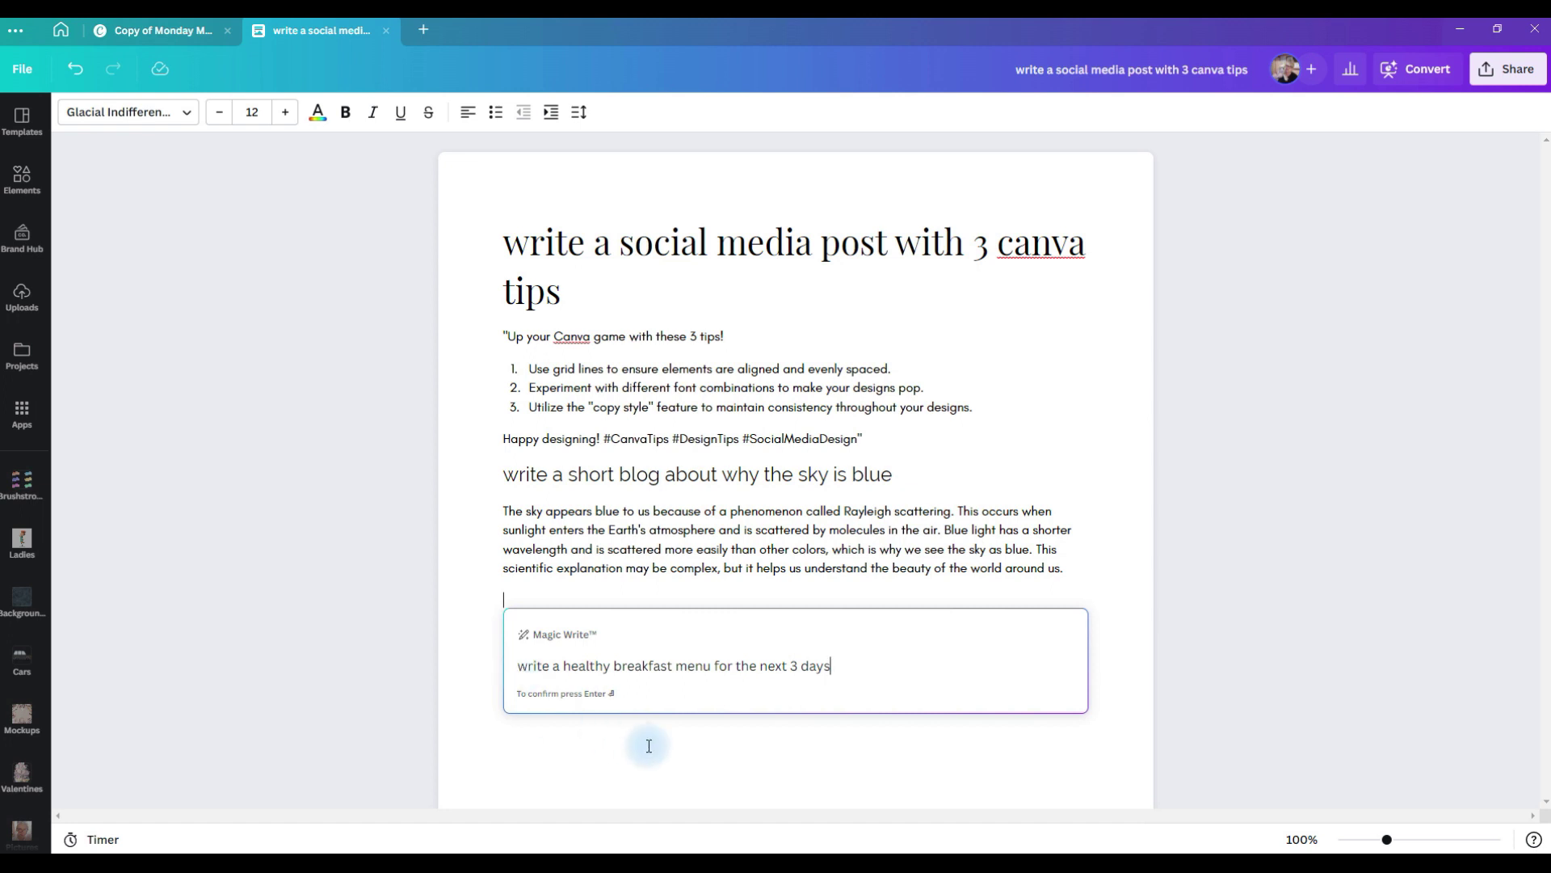
{"action": "key", "text": "Return"}
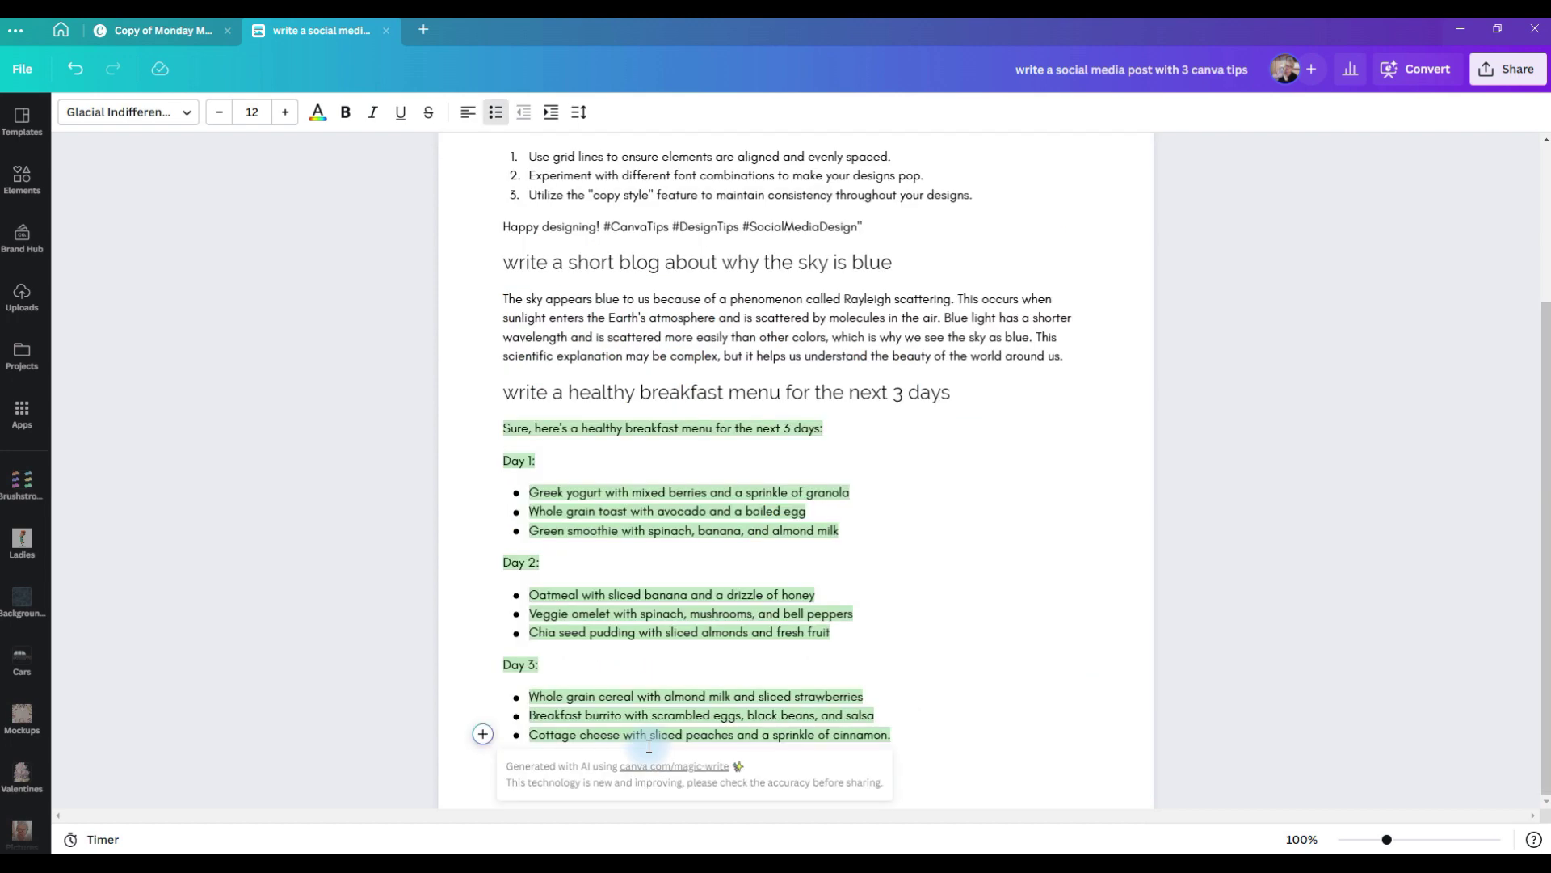
{"action": "left_click", "coordinate": [982, 583]}
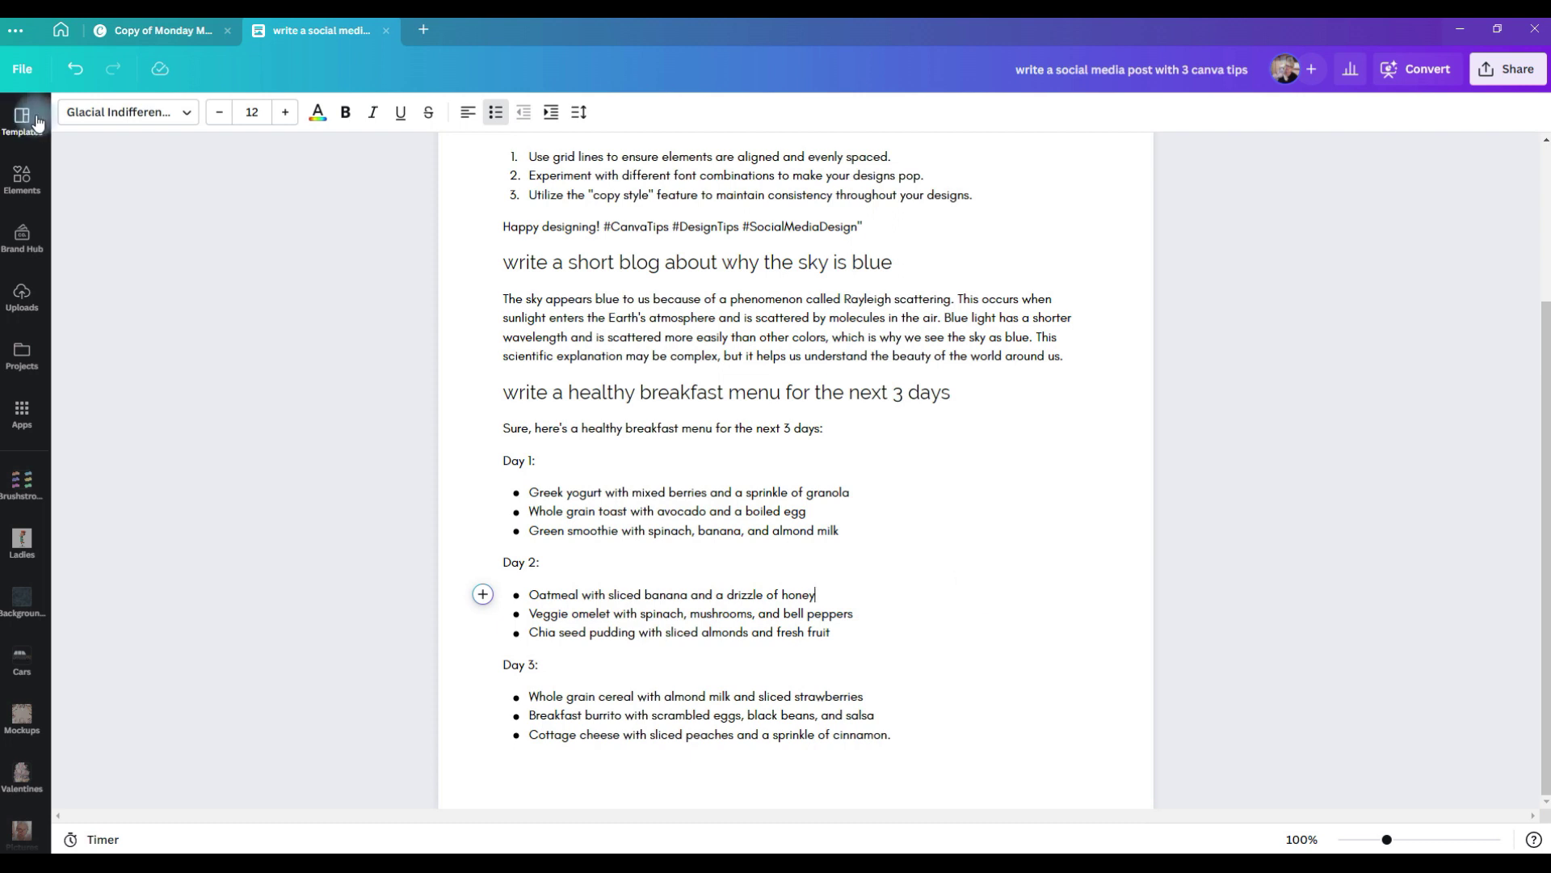
Step: In the Monday Motivation post, select the procrastination quote and browse the assistant's Magic Write actions
{"action": "left_click", "coordinate": [143, 35]}
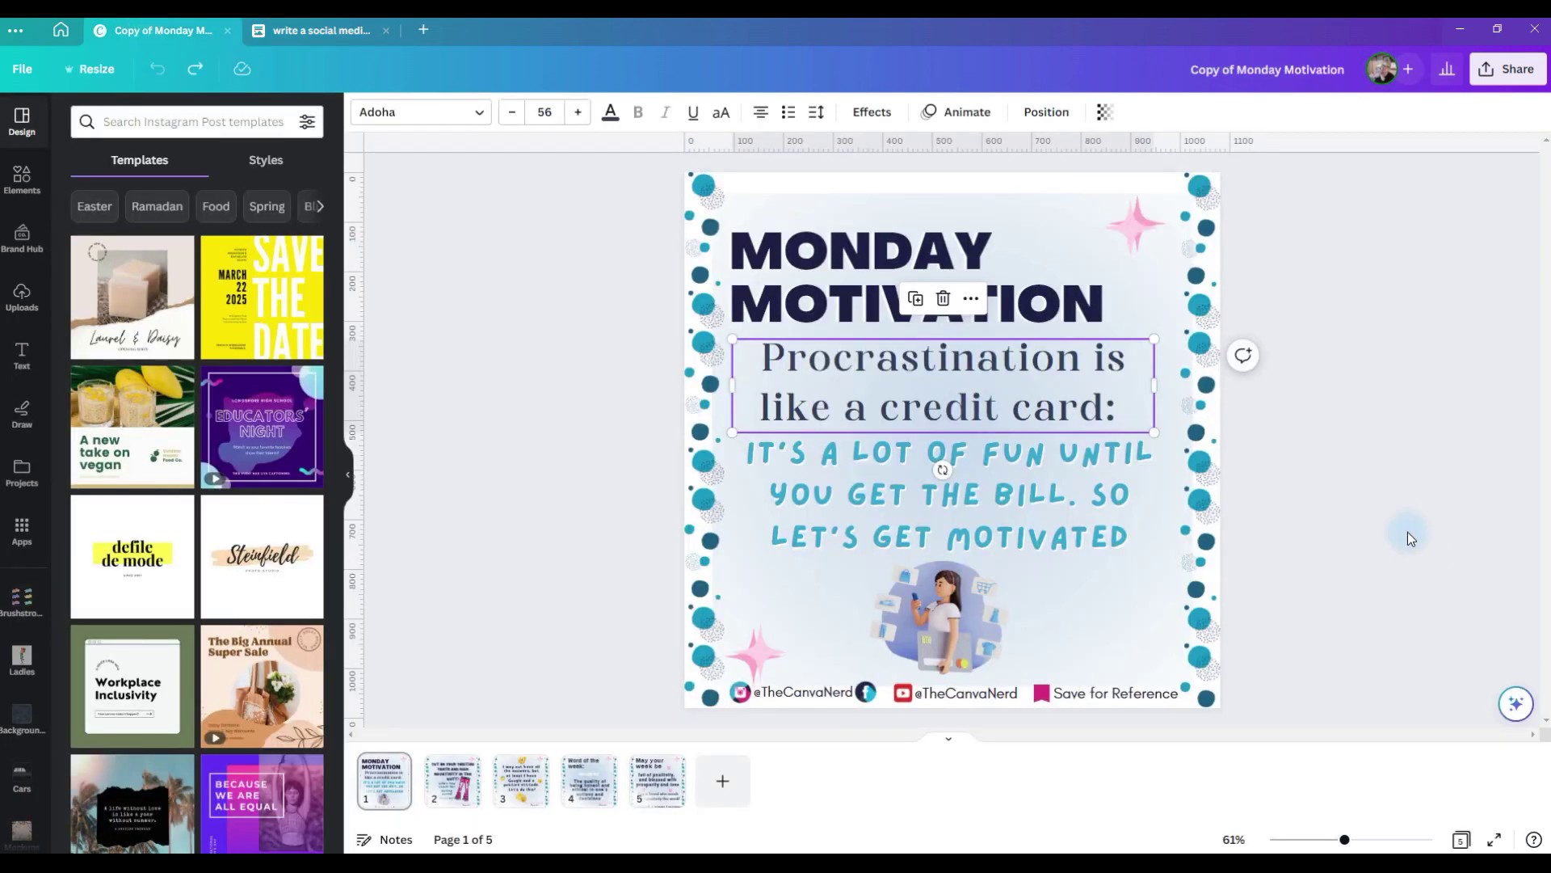
{"action": "left_click", "coordinate": [1044, 391]}
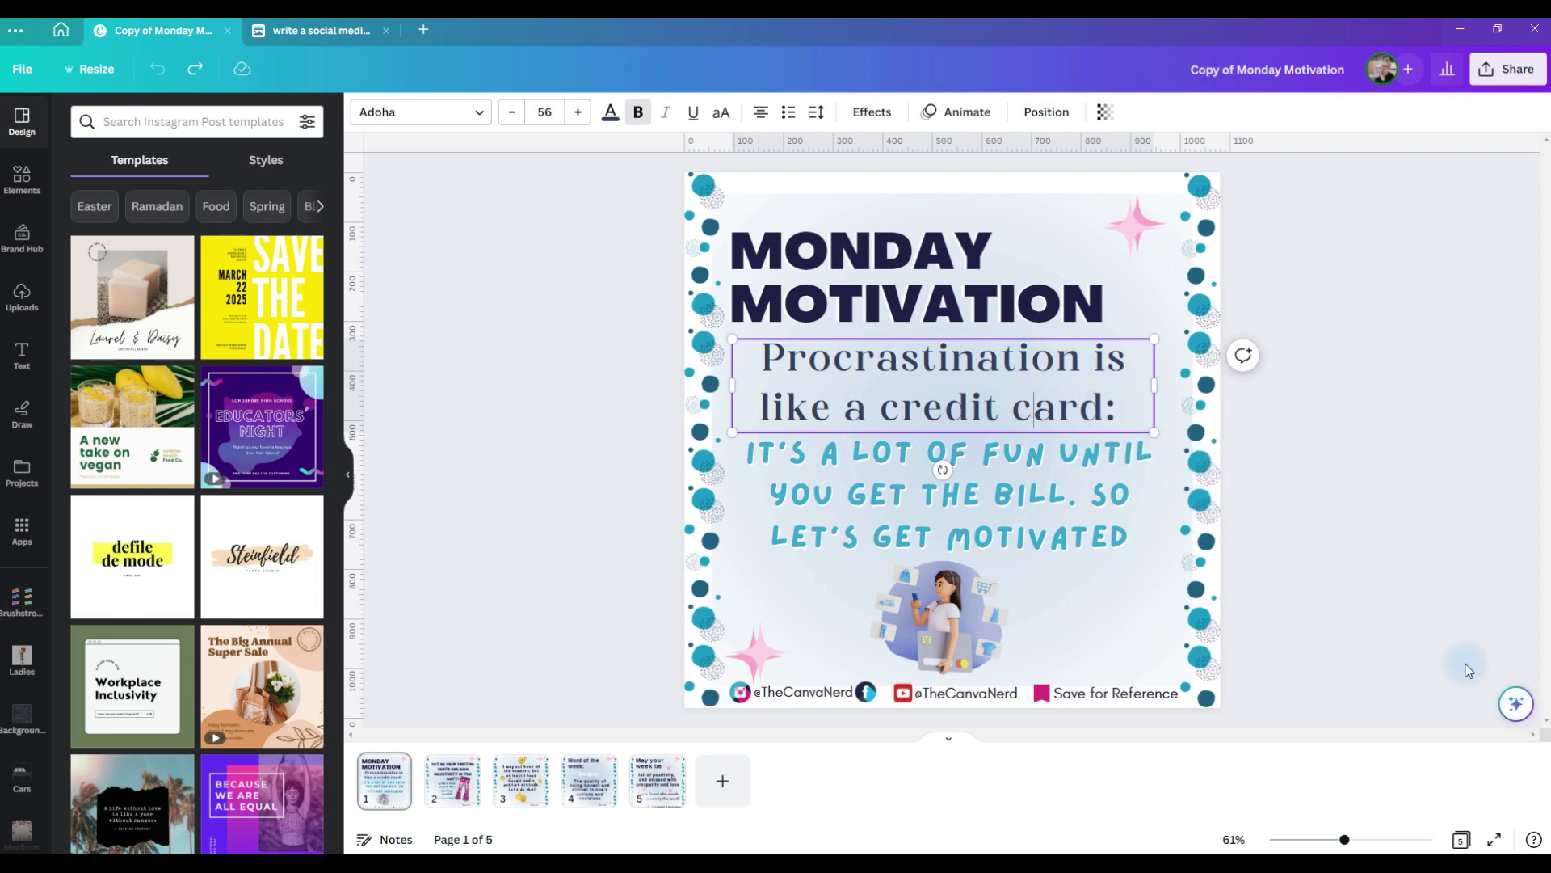
{"action": "left_click", "coordinate": [1516, 704]}
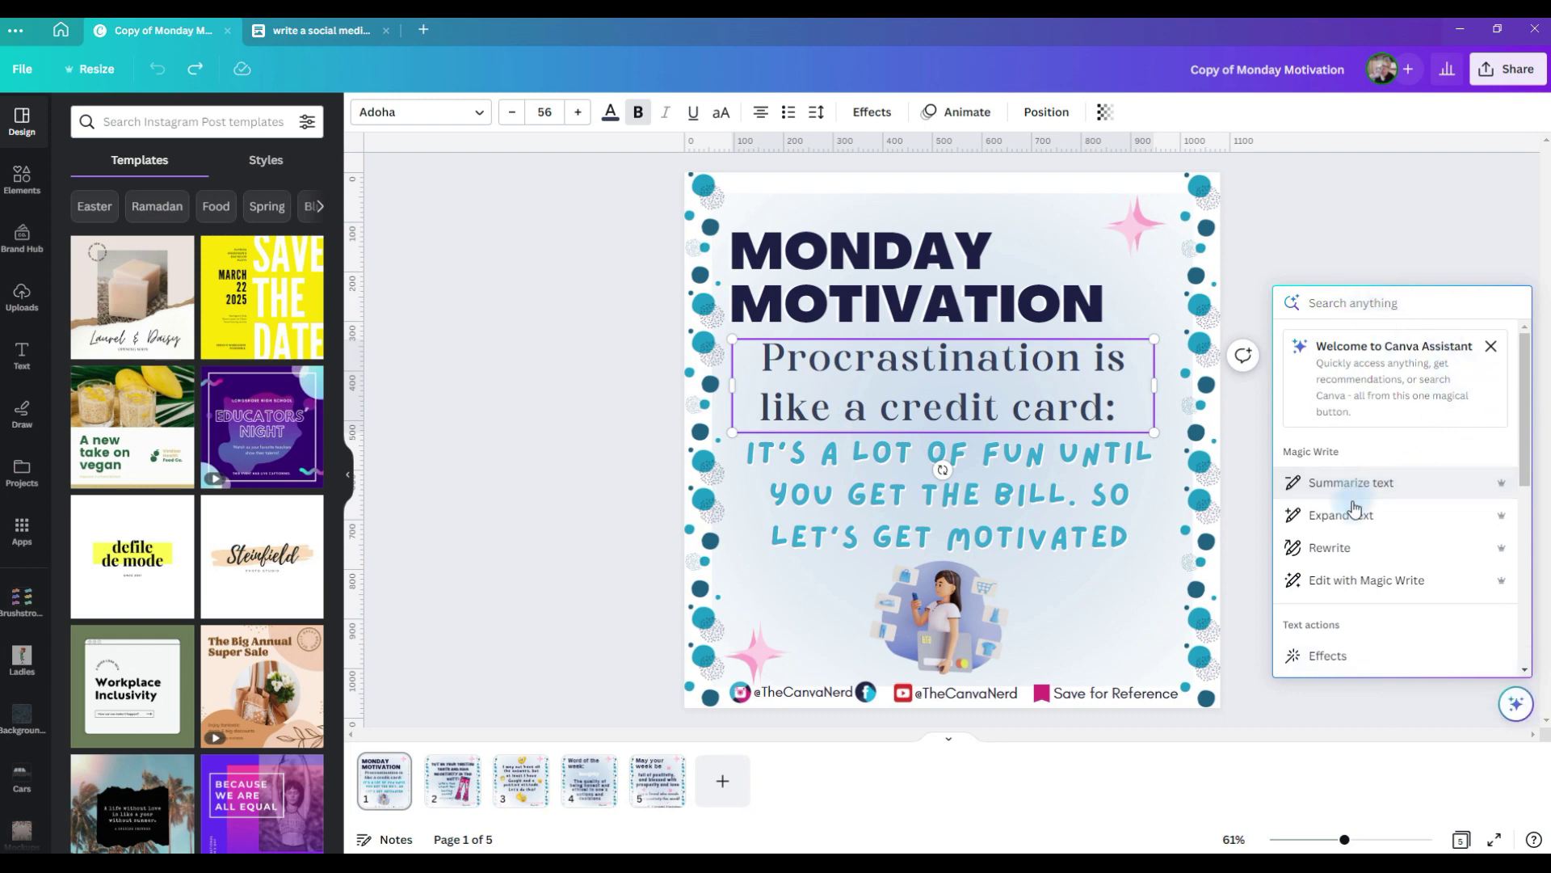
{"action": "scroll", "coordinate": [1355, 535], "scroll_direction": "down", "scroll_amount": 3}
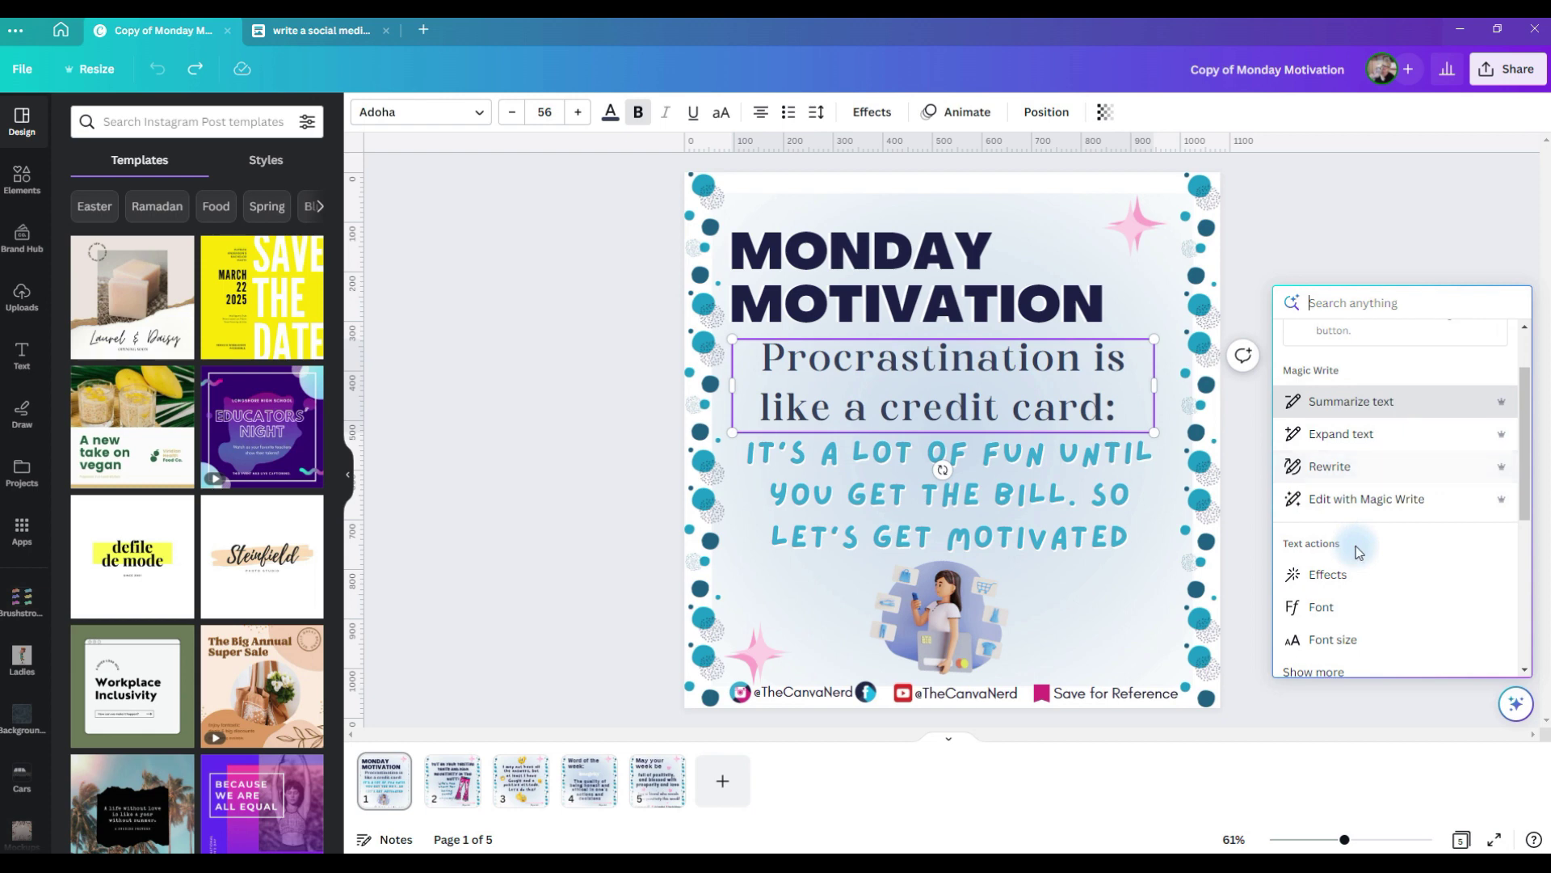
{"action": "scroll", "coordinate": [1358, 555], "scroll_direction": "down", "scroll_amount": 2}
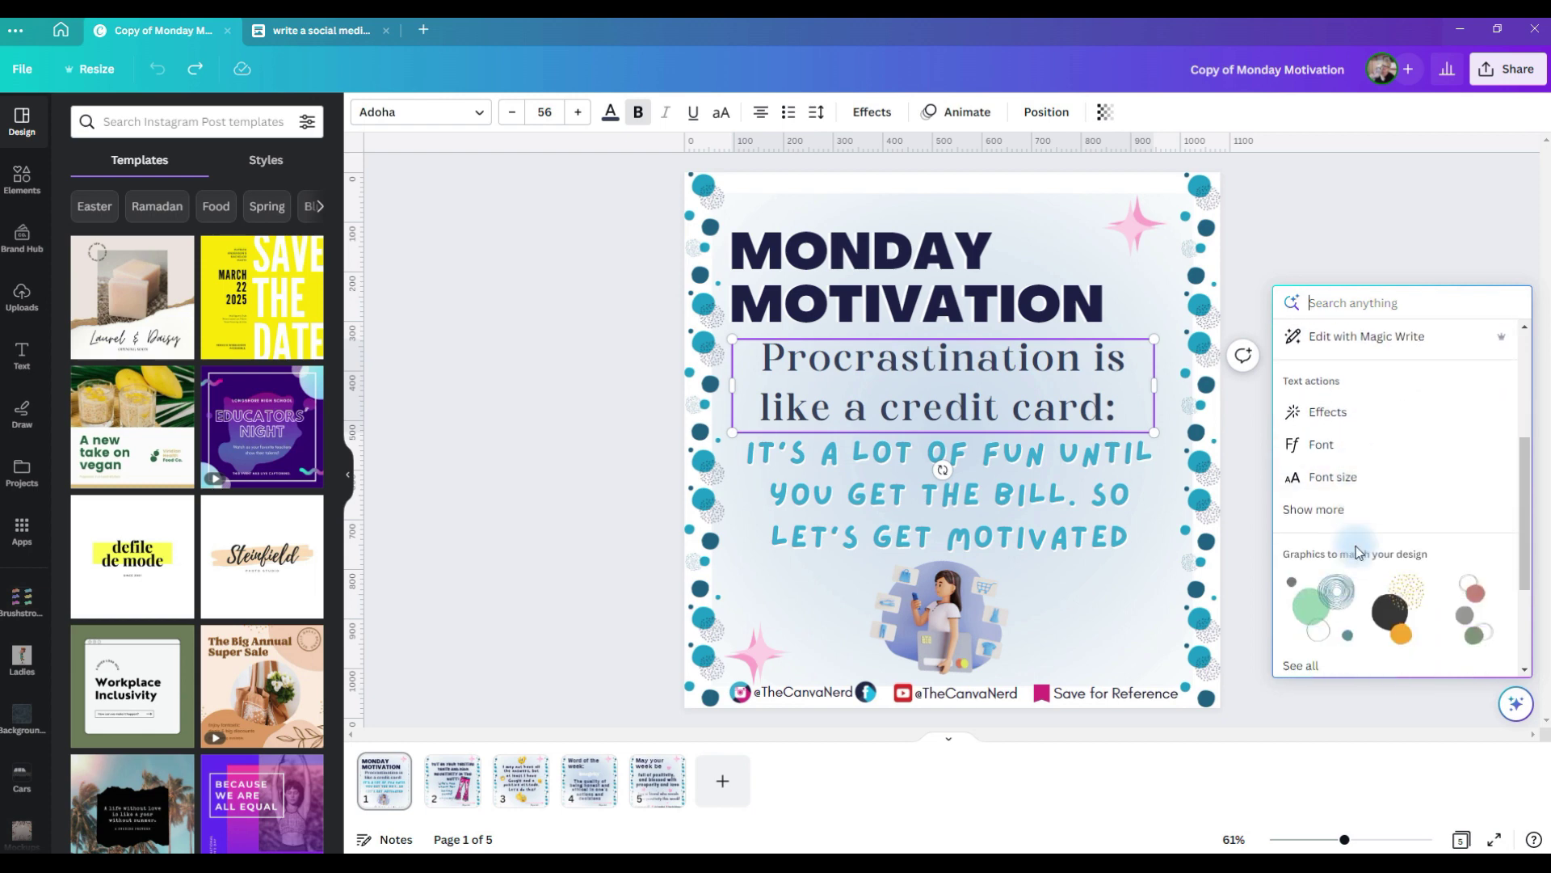
{"action": "scroll", "coordinate": [1357, 557], "scroll_direction": "up", "scroll_amount": 5}
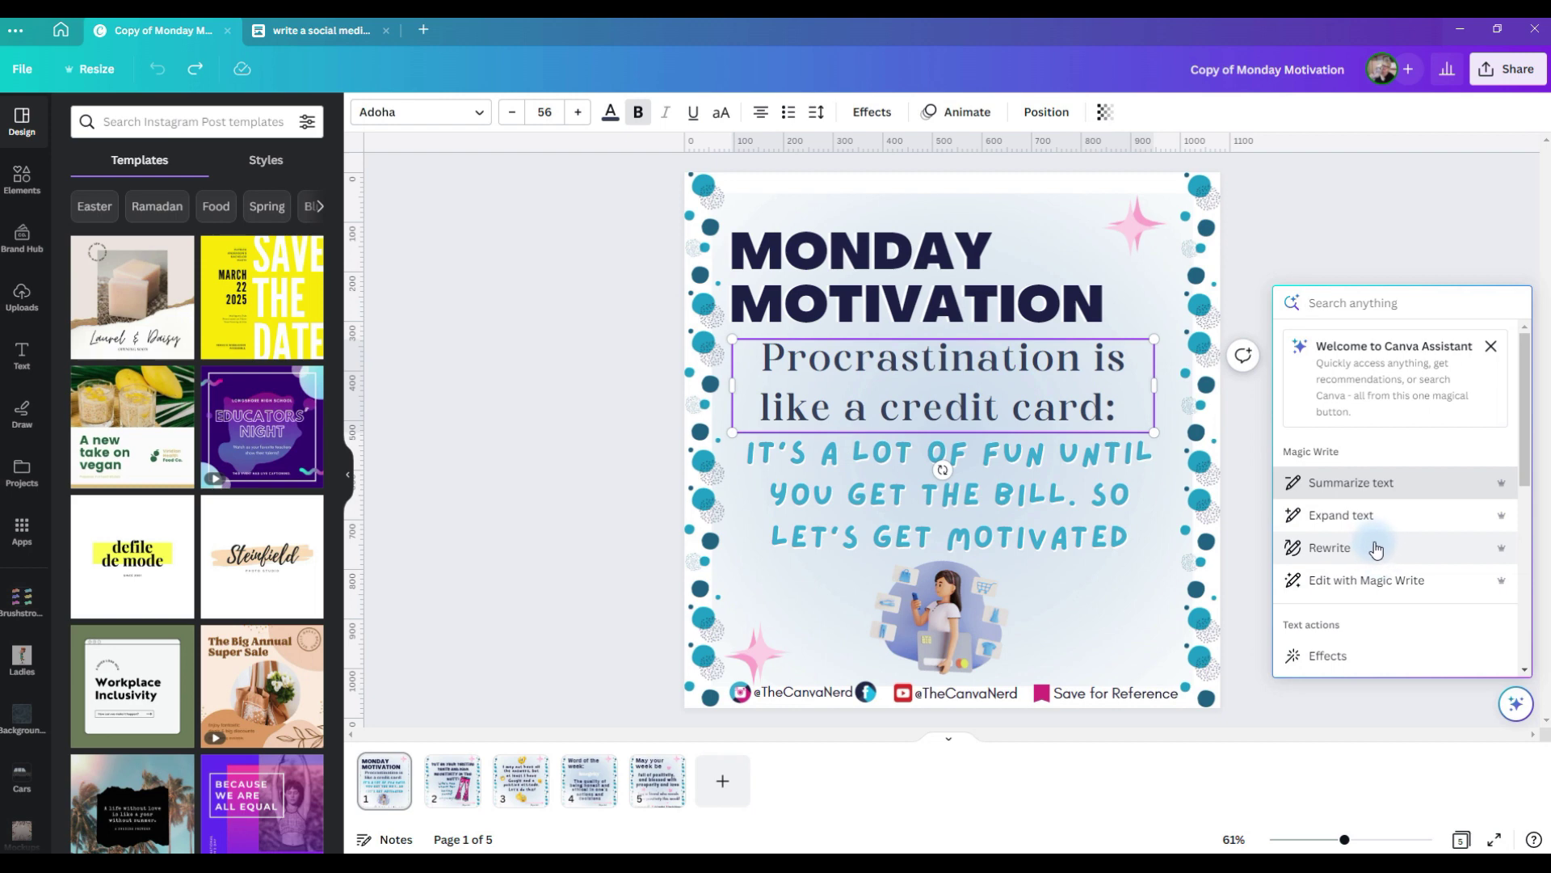
Step: Rewrite the quote with AI, then regenerate it from a custom Magic Write prompt about procrastination
{"action": "left_click", "coordinate": [1377, 550]}
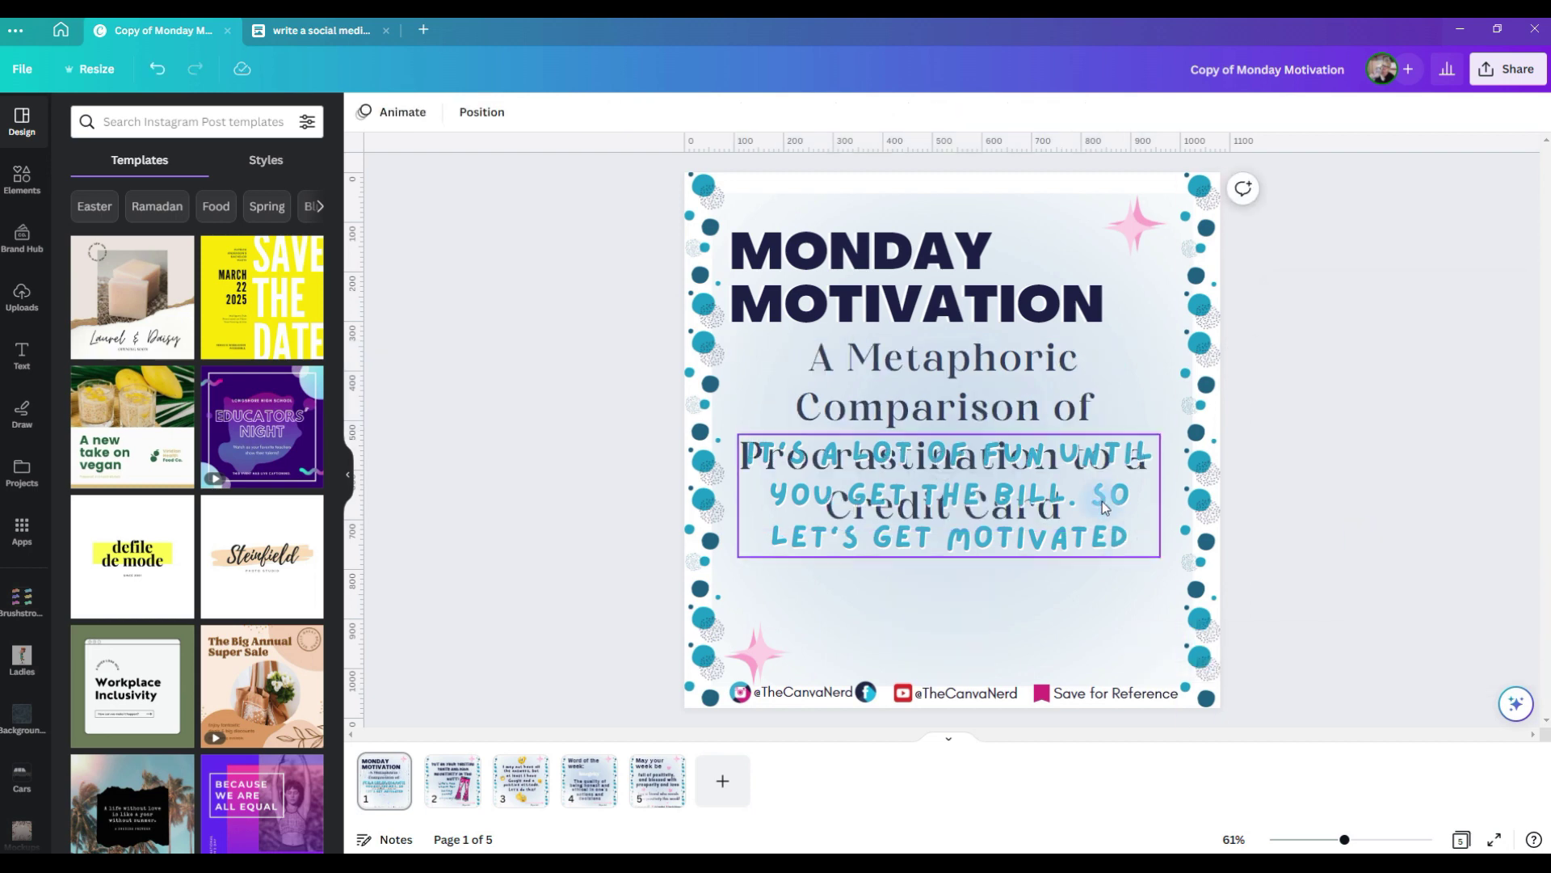
{"action": "left_click_drag", "start_coordinate": [1102, 498], "coordinate": [1099, 602]}
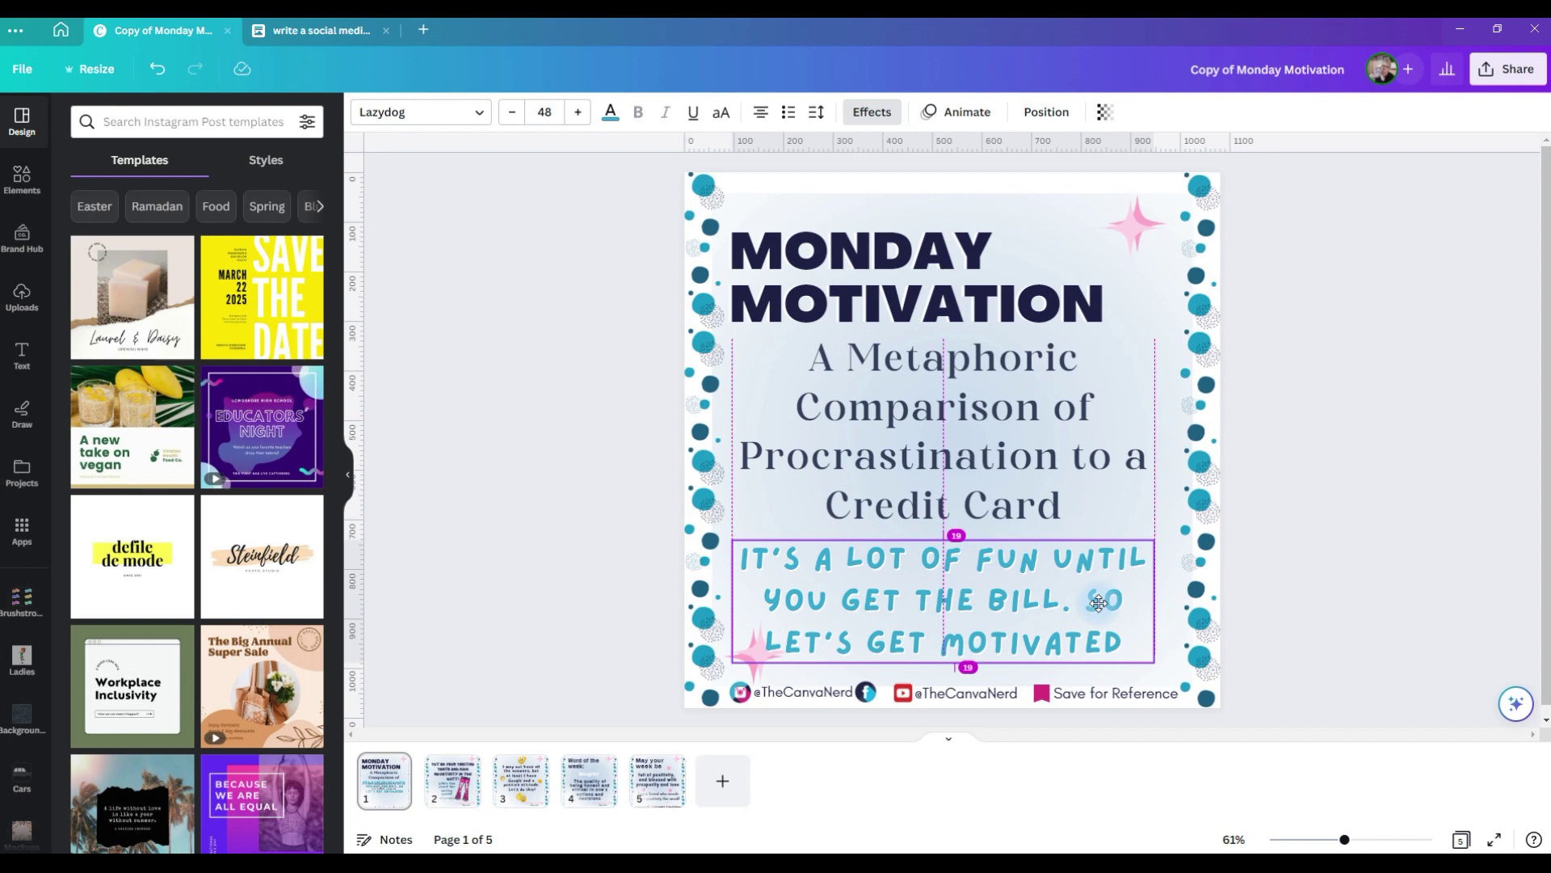
{"action": "left_click", "coordinate": [1037, 382]}
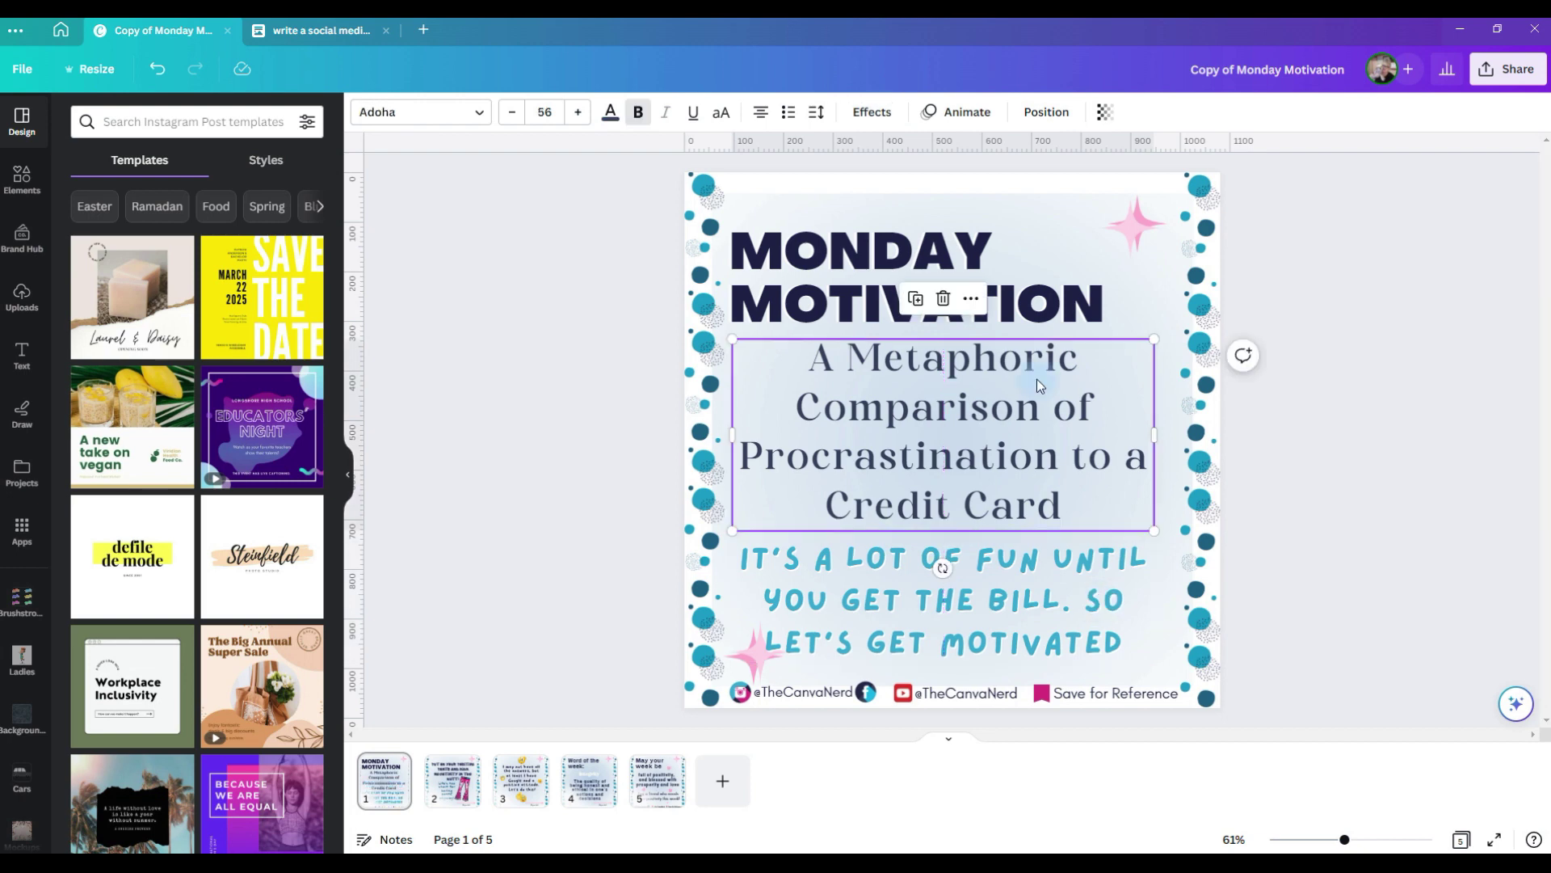
{"action": "left_click", "coordinate": [1517, 705]}
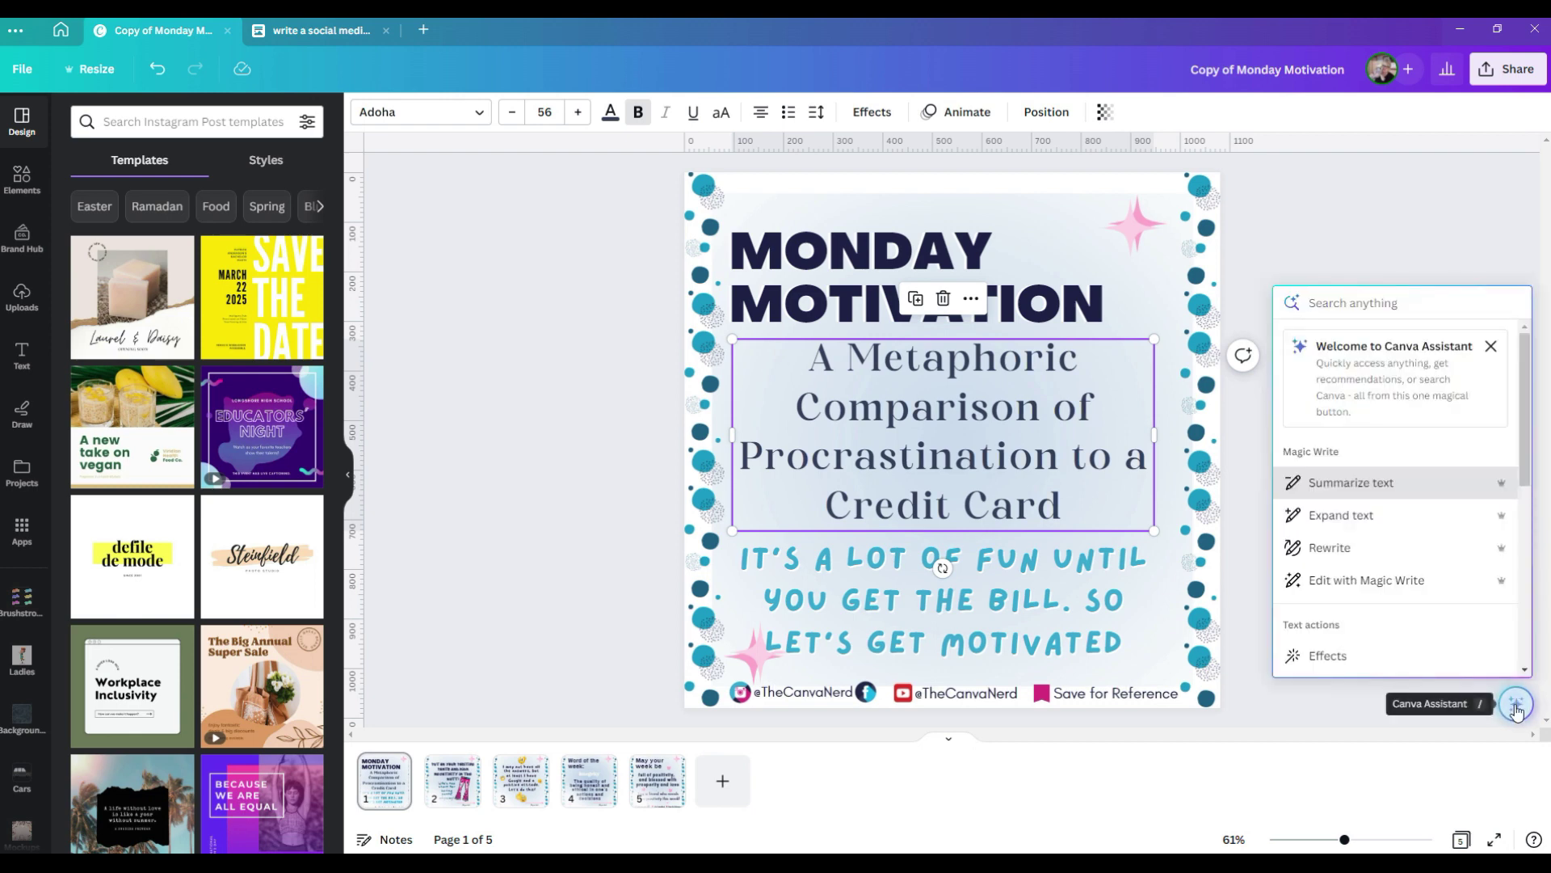
{"action": "left_click", "coordinate": [1376, 589]}
{"action": "triple_click", "coordinate": [1131, 396]}
{"action": "type", "text": "proca"}
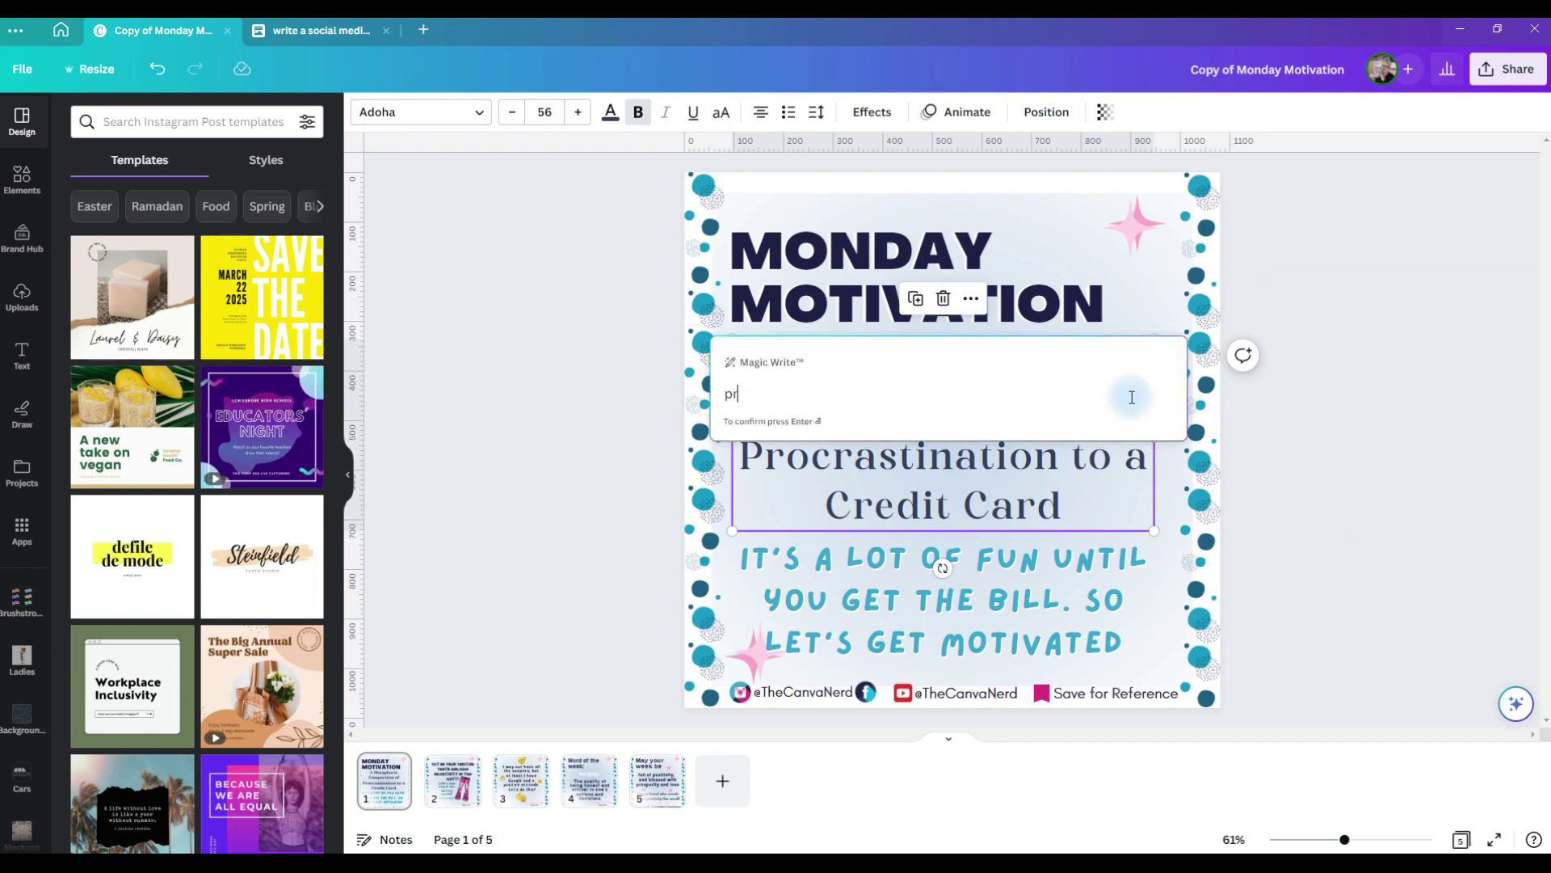
{"action": "key", "text": "Return"}
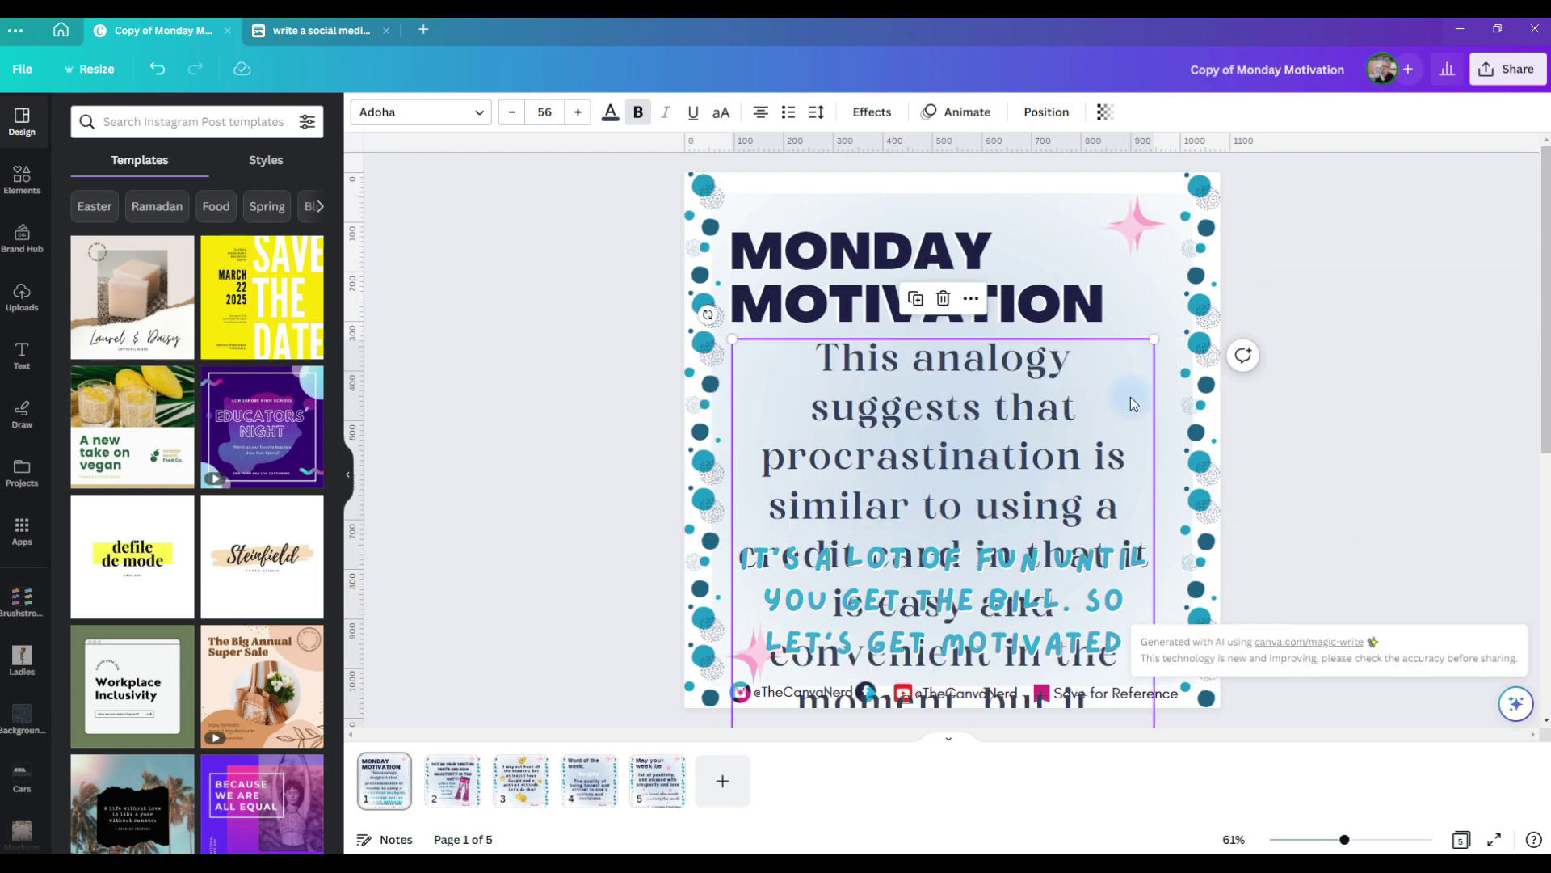
Step: Set the paragraph to size 36, delete the lower quote box, and centre it under MONDAY MOTIVATION
{"action": "left_click", "coordinate": [545, 112]}
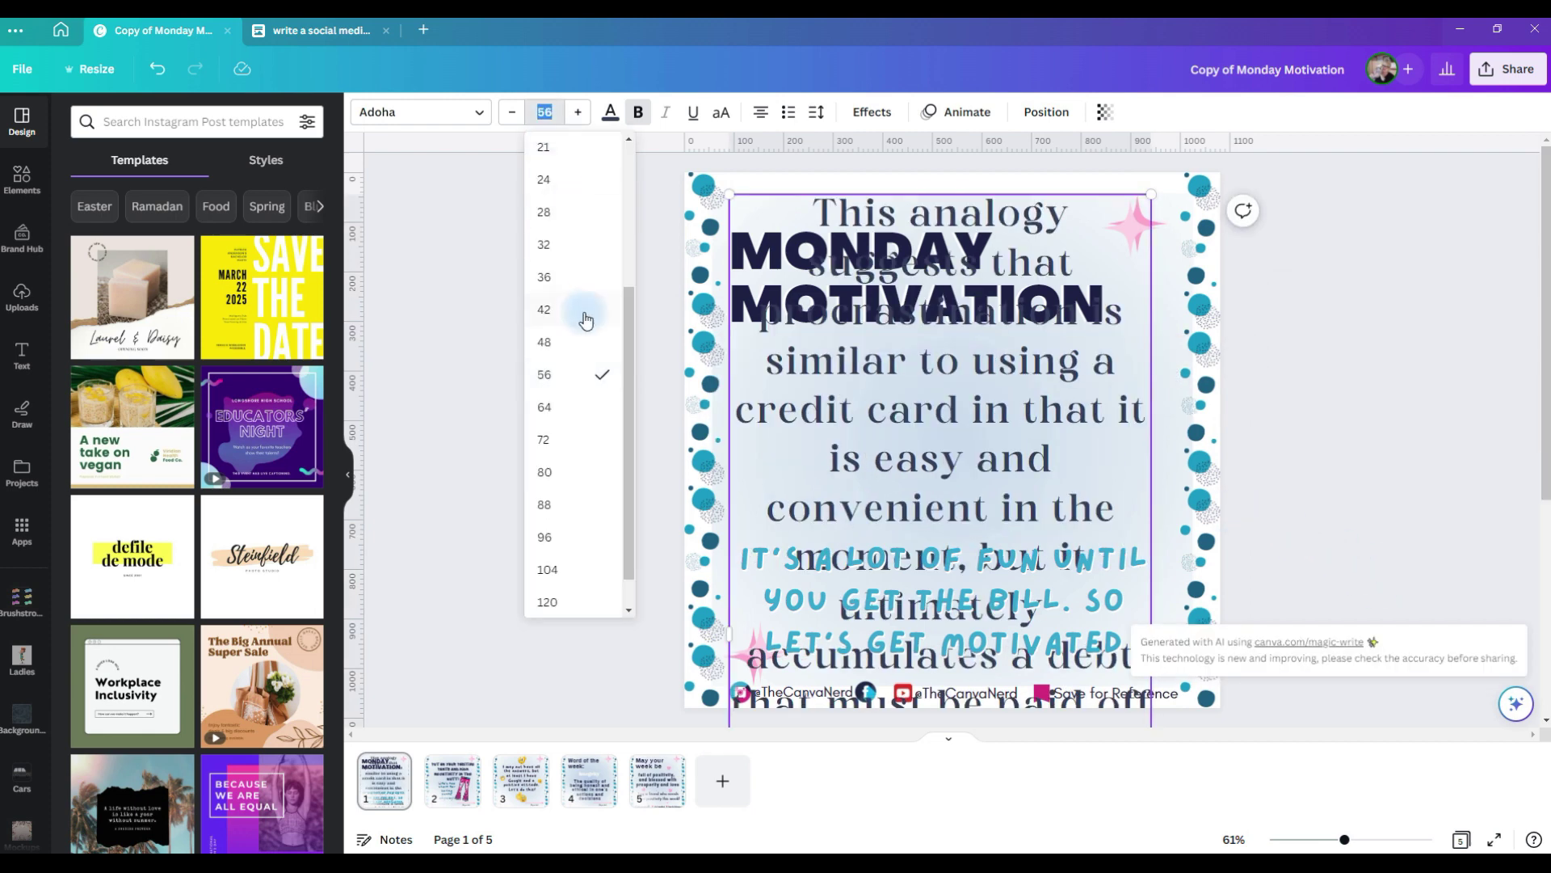
{"action": "left_click", "coordinate": [579, 282]}
{"action": "left_click_drag", "start_coordinate": [1119, 437], "coordinate": [1121, 472]}
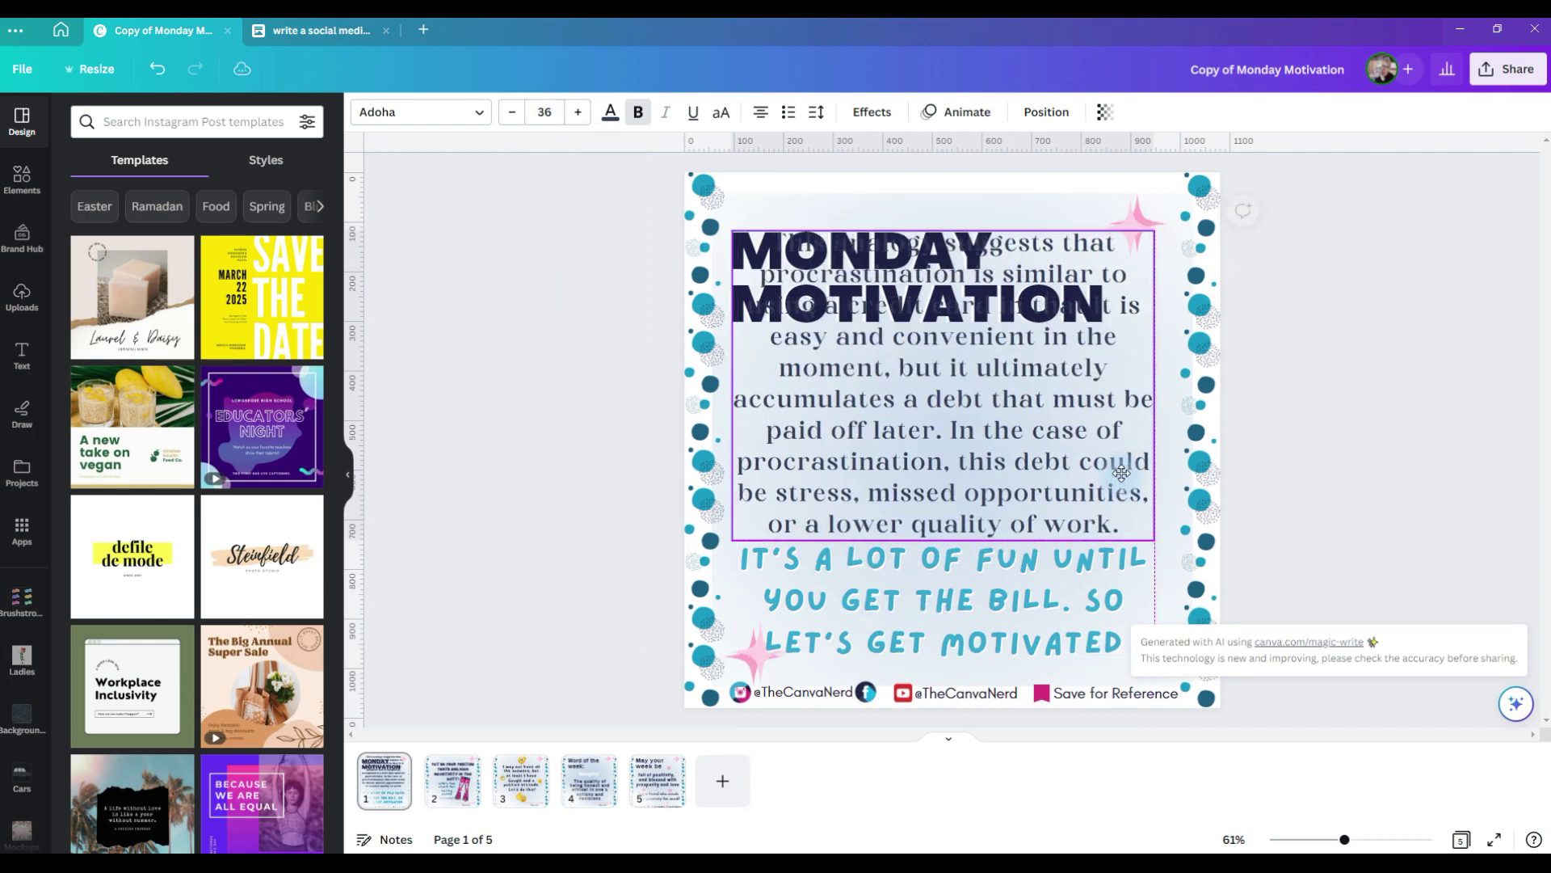
{"action": "left_click", "coordinate": [1037, 602]}
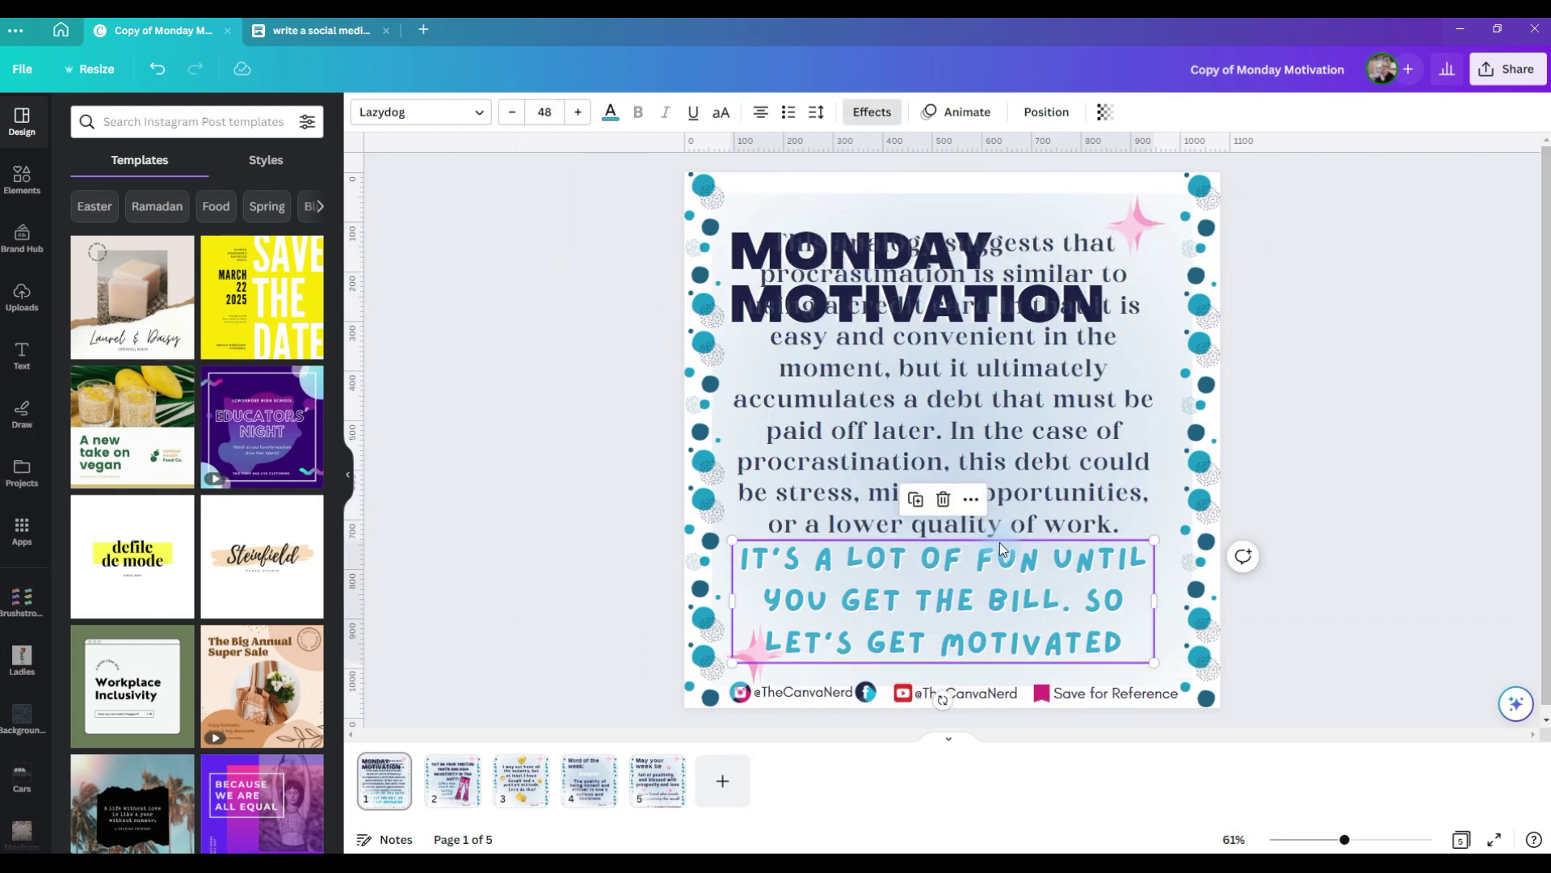
{"action": "left_click", "coordinate": [943, 498]}
{"action": "left_click_drag", "start_coordinate": [1010, 462], "coordinate": [1014, 524]}
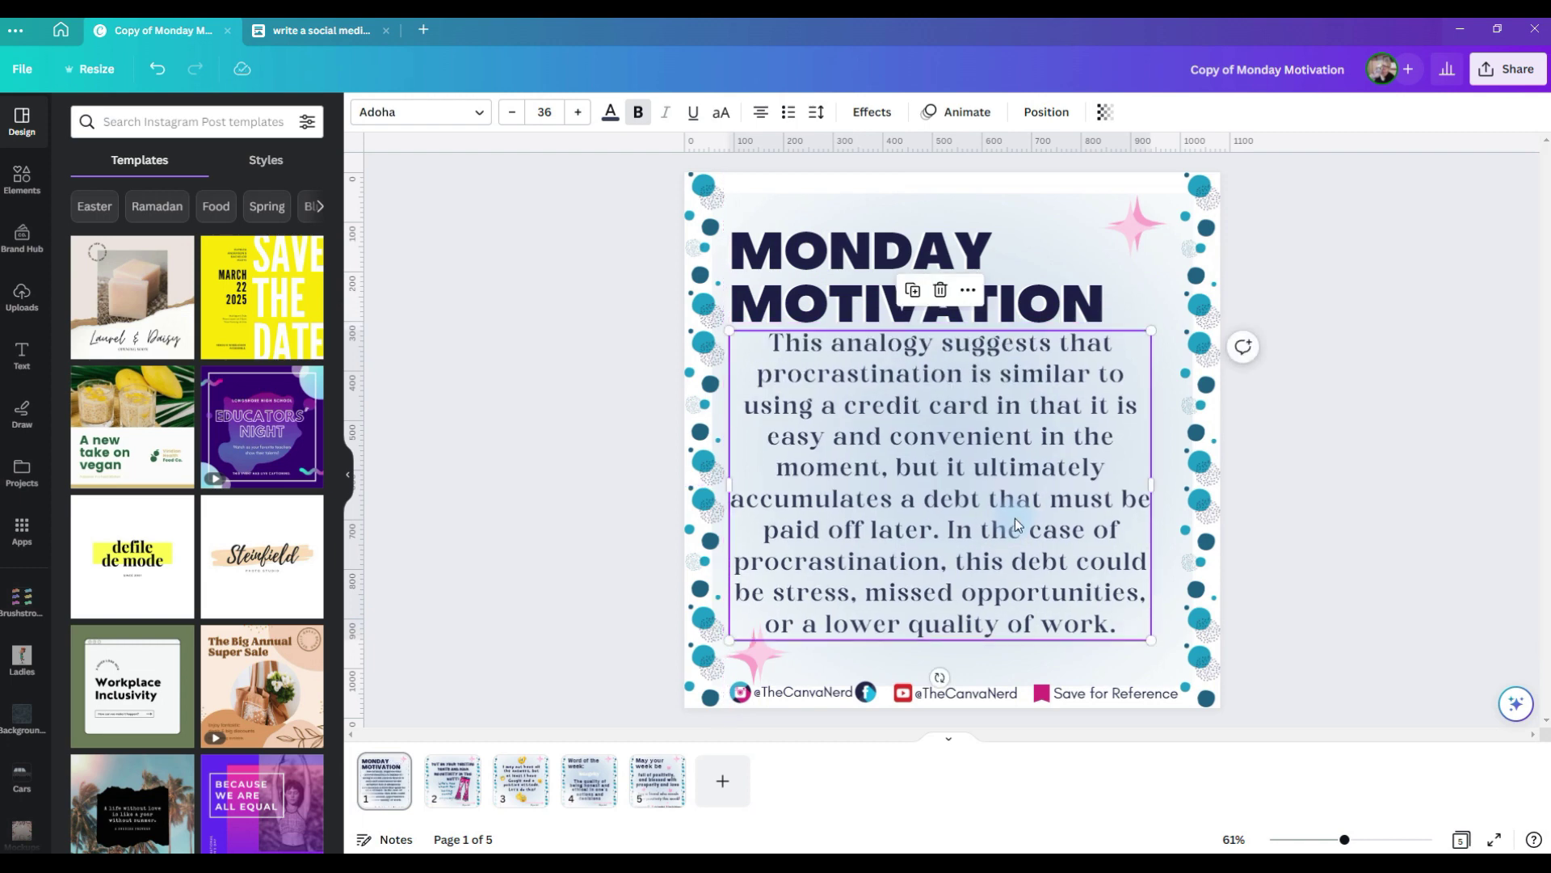
{"action": "left_click_drag", "start_coordinate": [1015, 521], "coordinate": [1023, 522]}
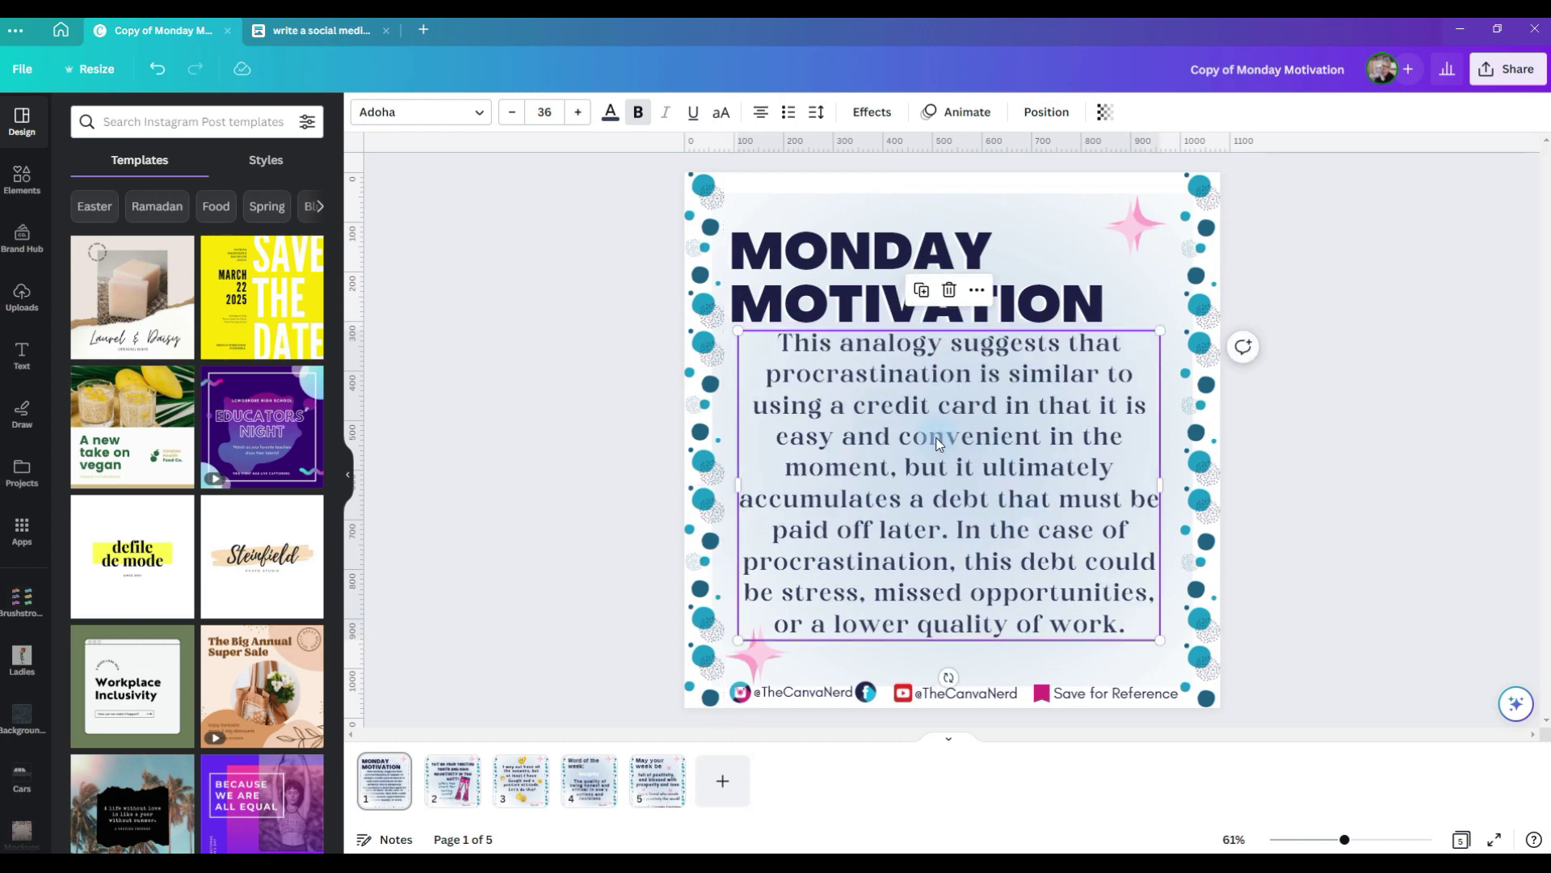
Step: Summarize the credit-card paragraph with Magic Write's Summarize text action
{"action": "left_click", "coordinate": [1517, 703]}
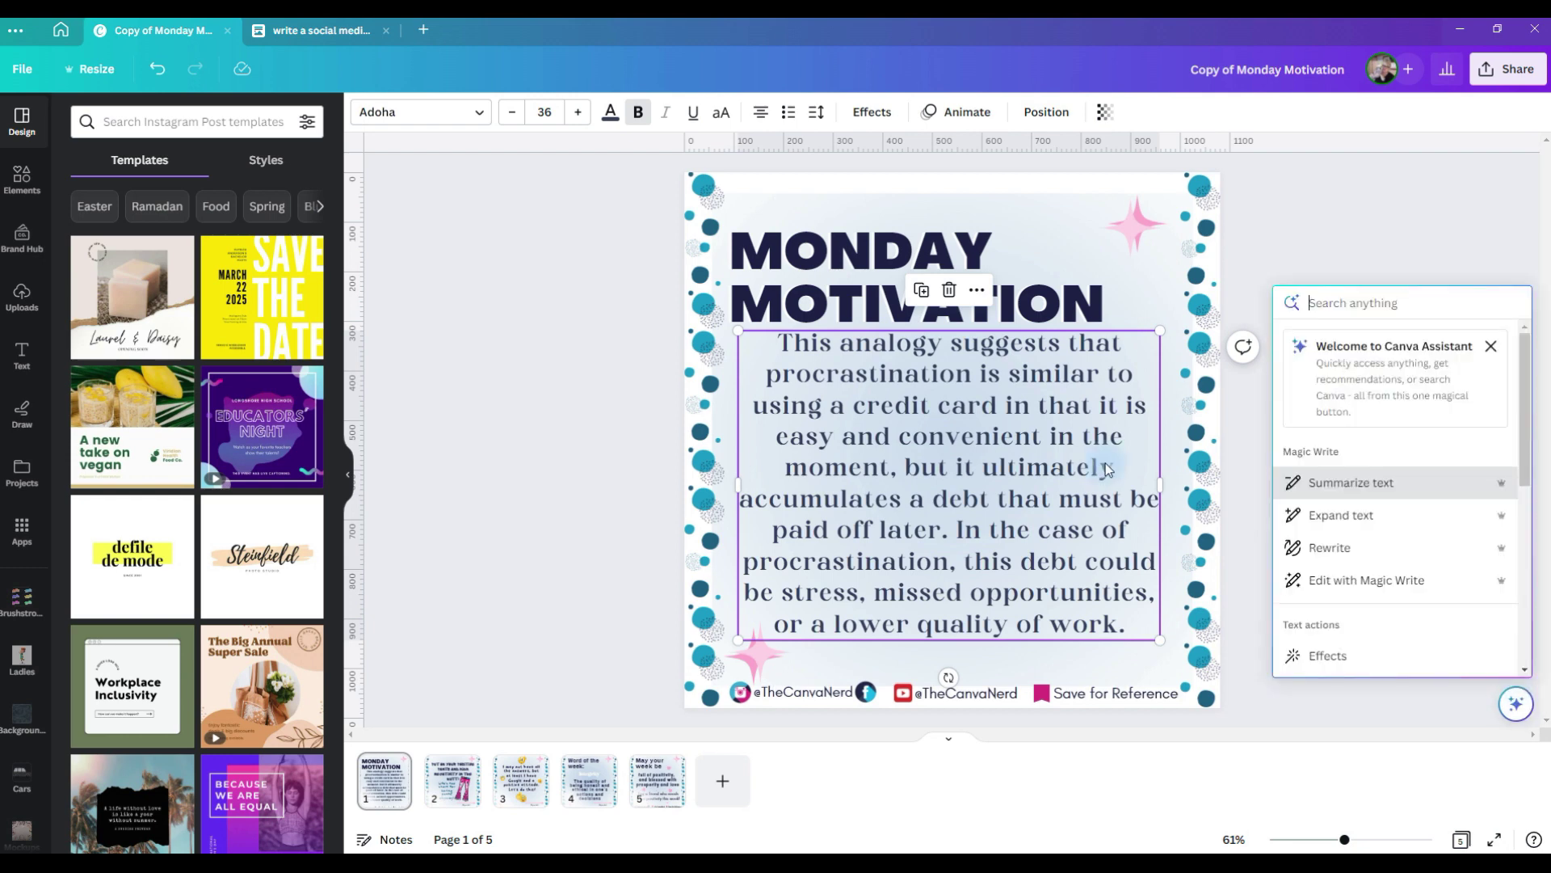
{"action": "left_click", "coordinate": [1338, 485]}
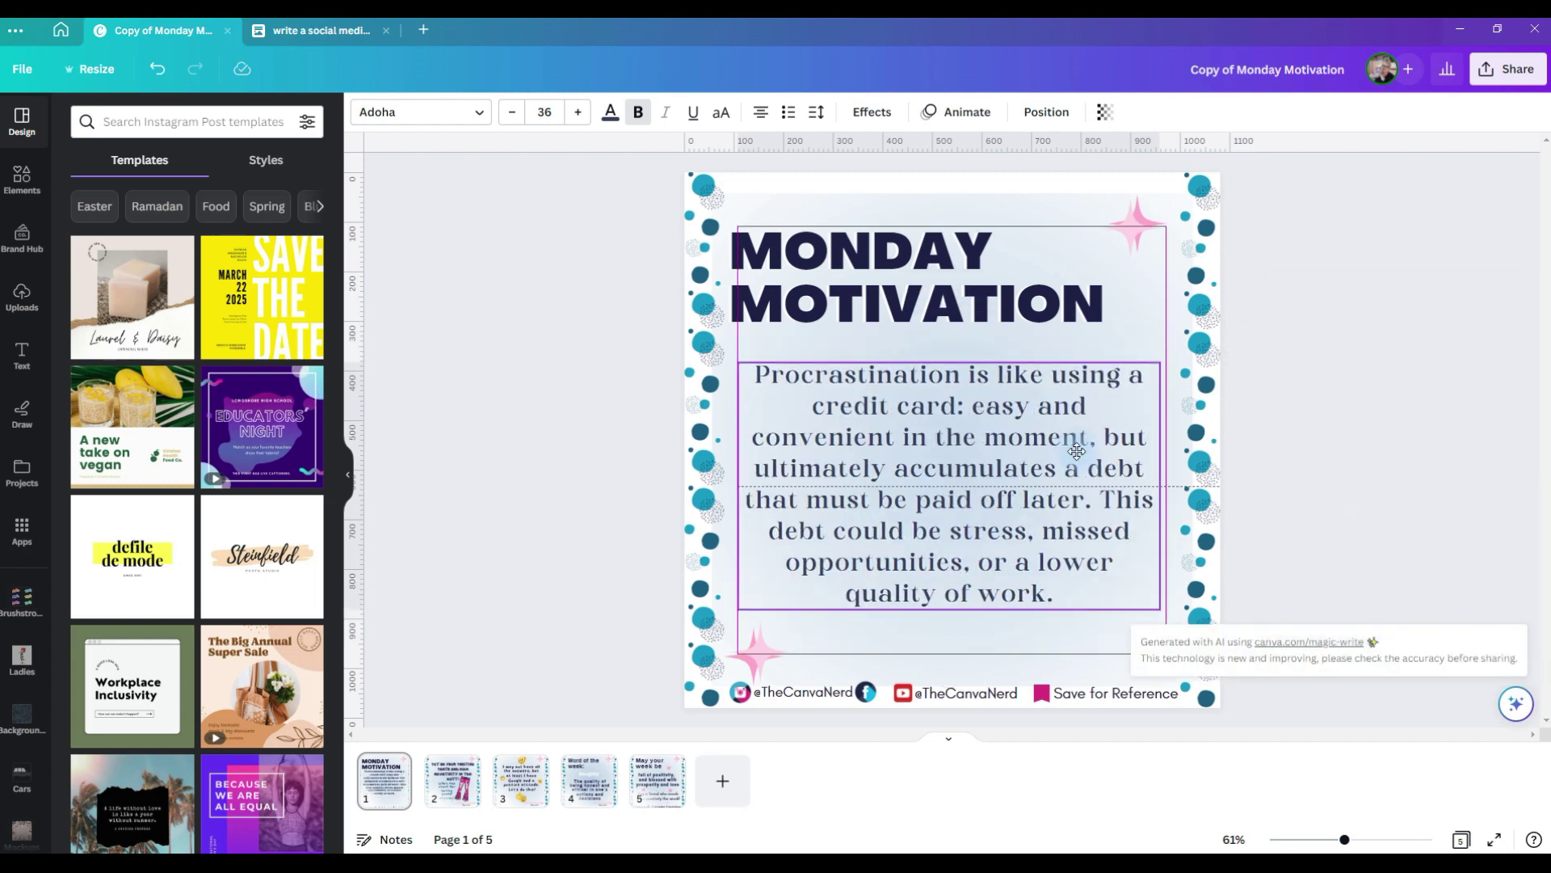